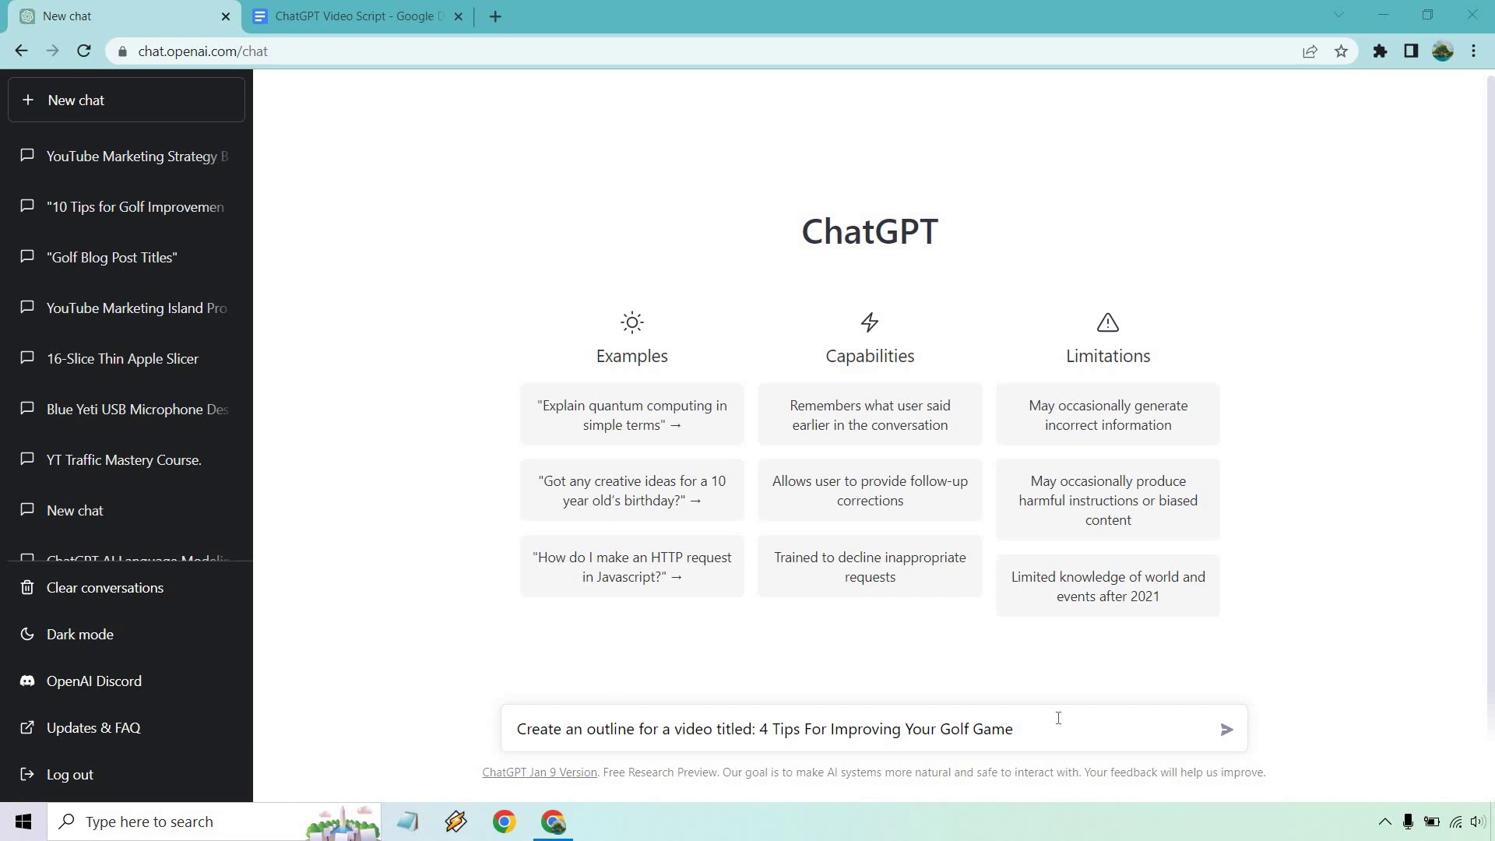
- Send the golf outline request and select the video title '4 Tips For Improving Your Golf Game'
click(1227, 730)
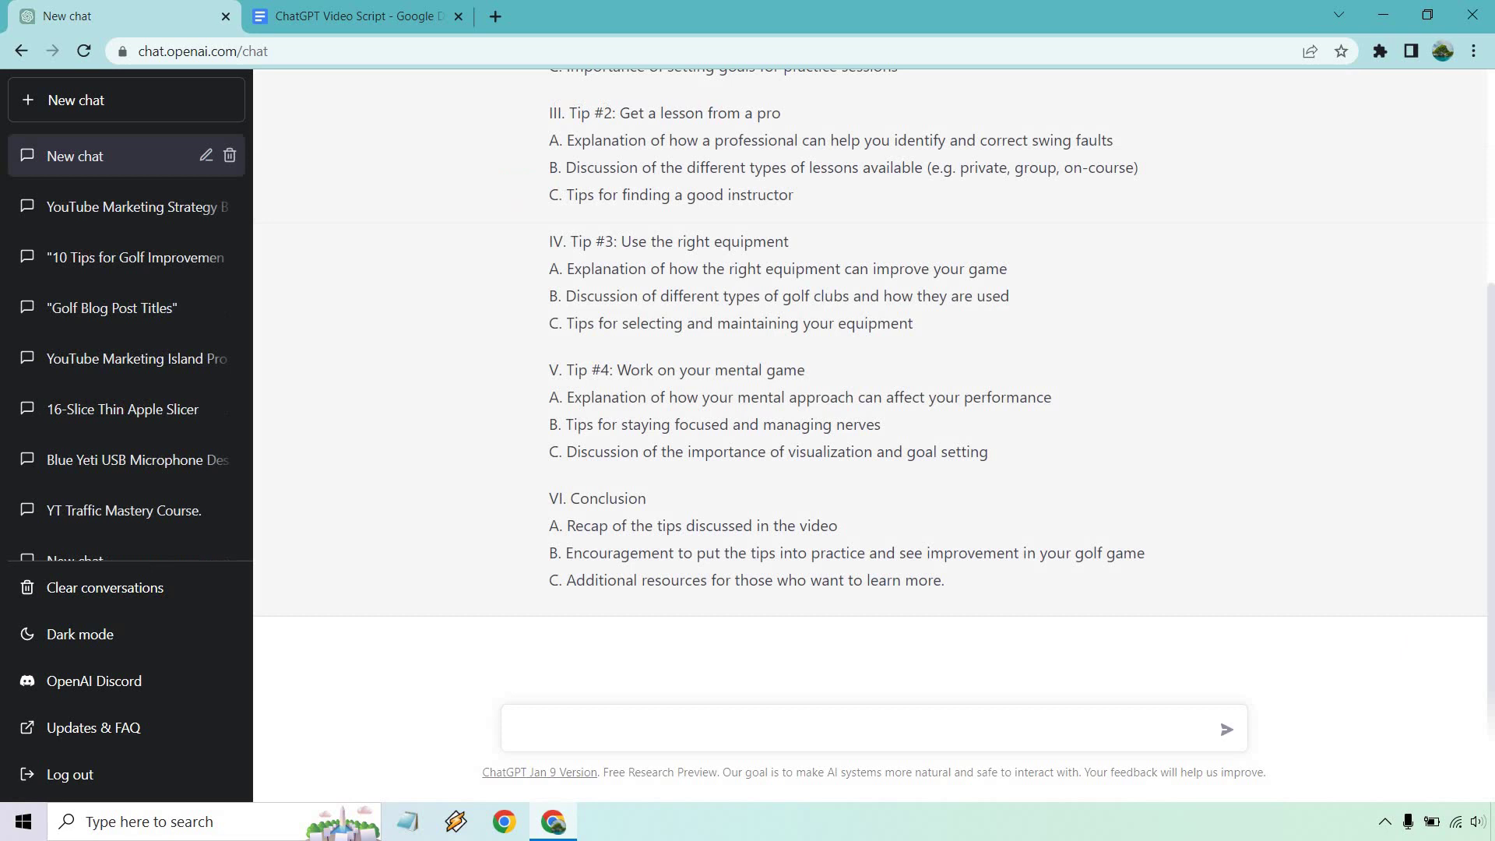
scroll(1313, 411, up, 4)
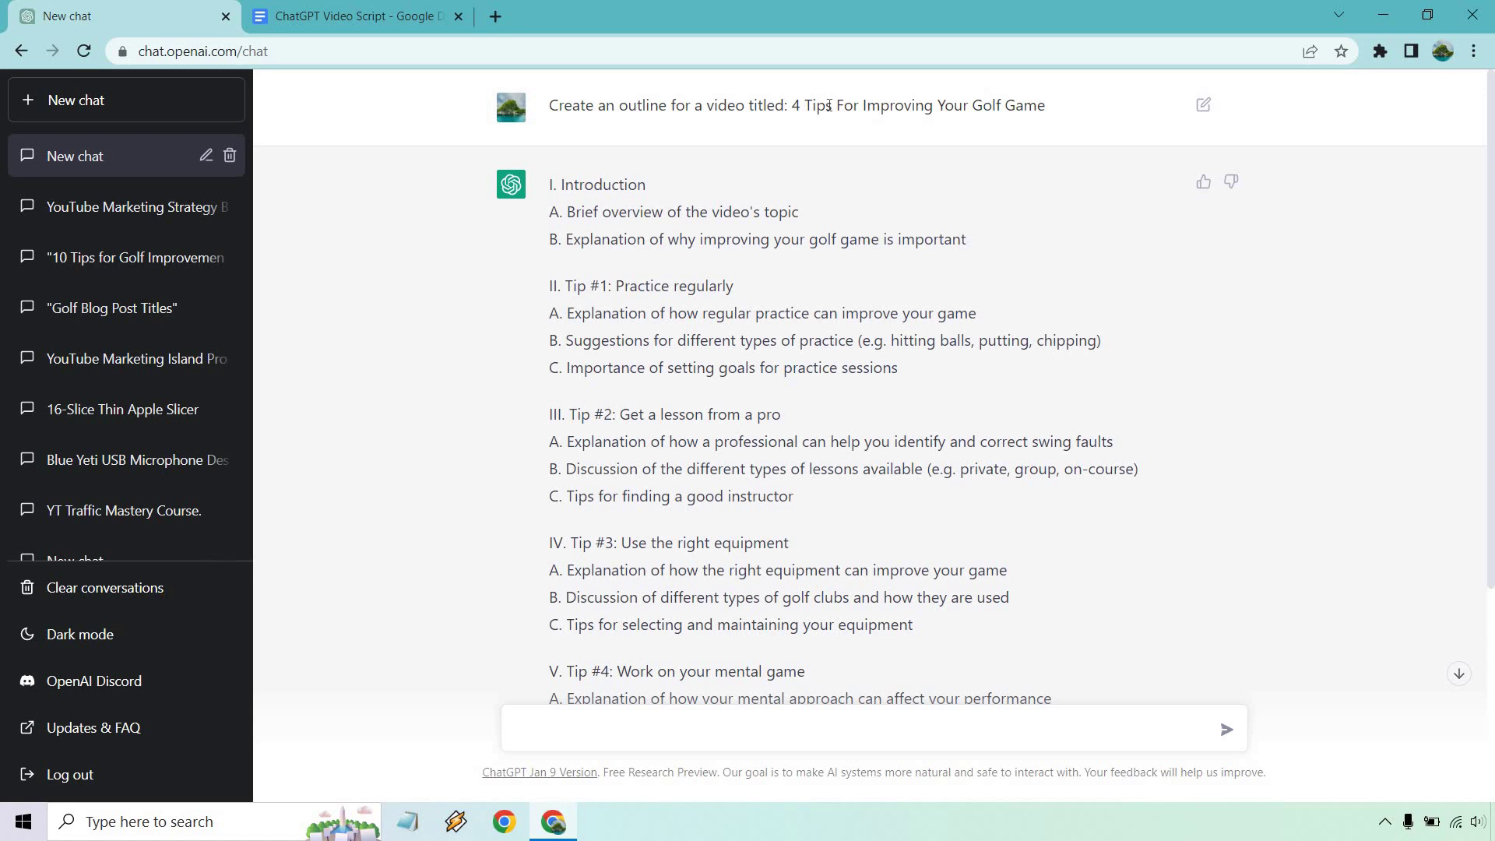
drag(792, 105, 1055, 105)
key(ctrl+c)
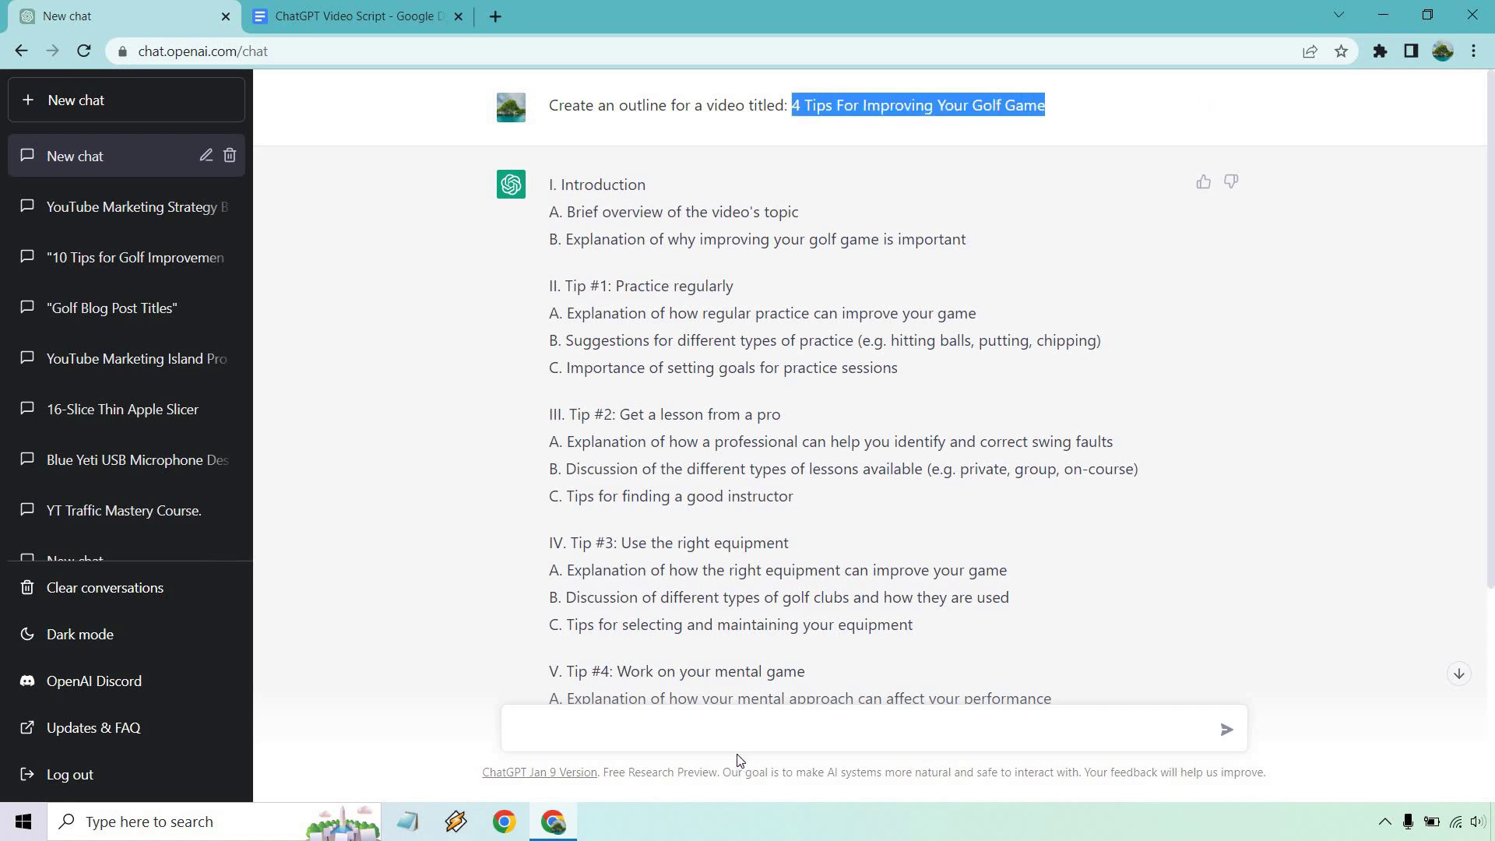
- Ask for an introduction paragraph for the pasted video title and select the reply
click(718, 710)
text(Write an introduction paragraph for a video called:)
key(ctrl+v)
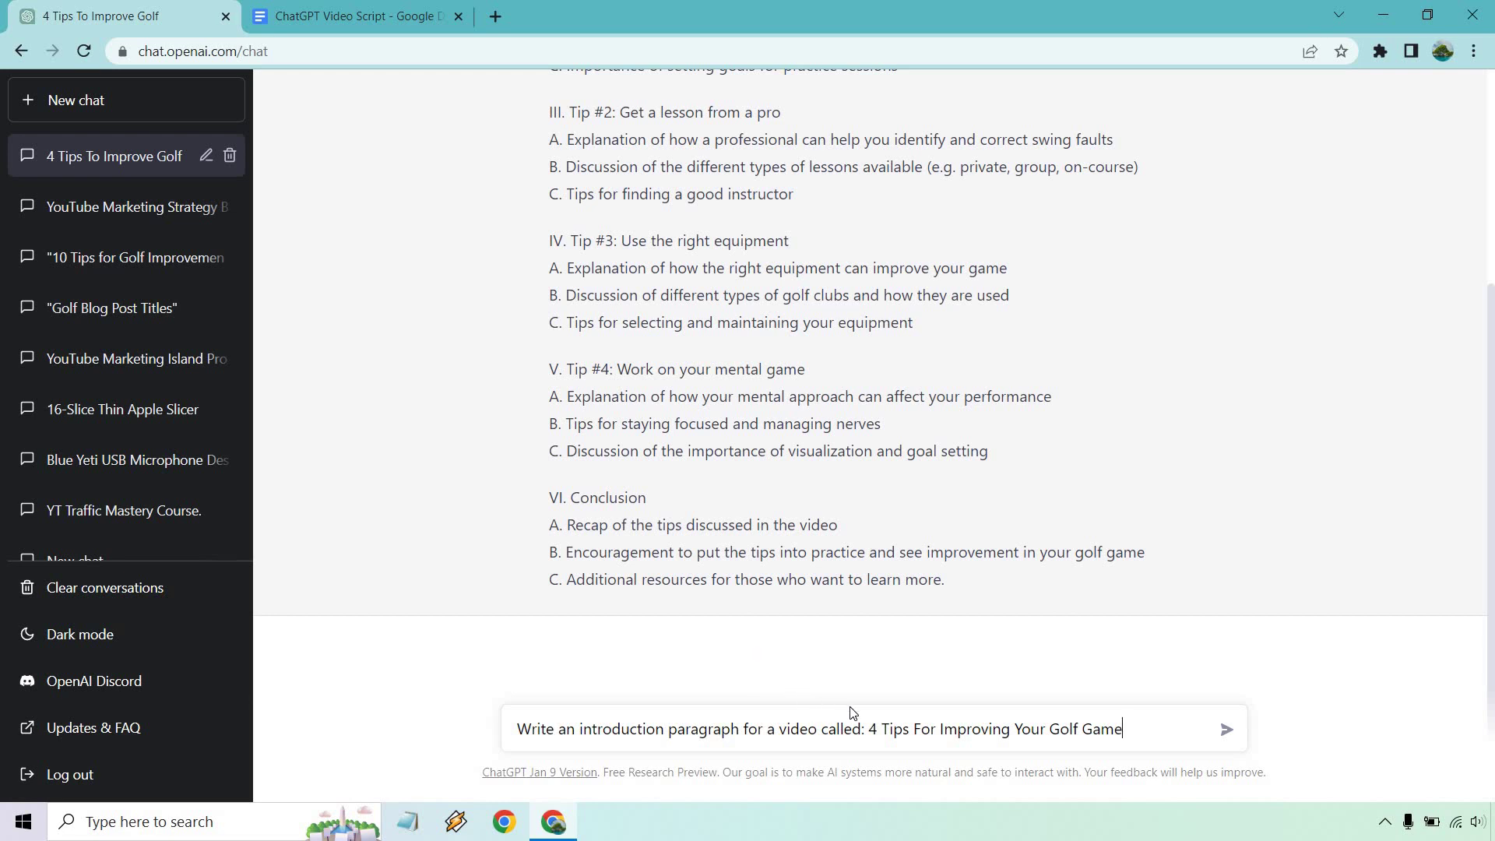
click(1227, 729)
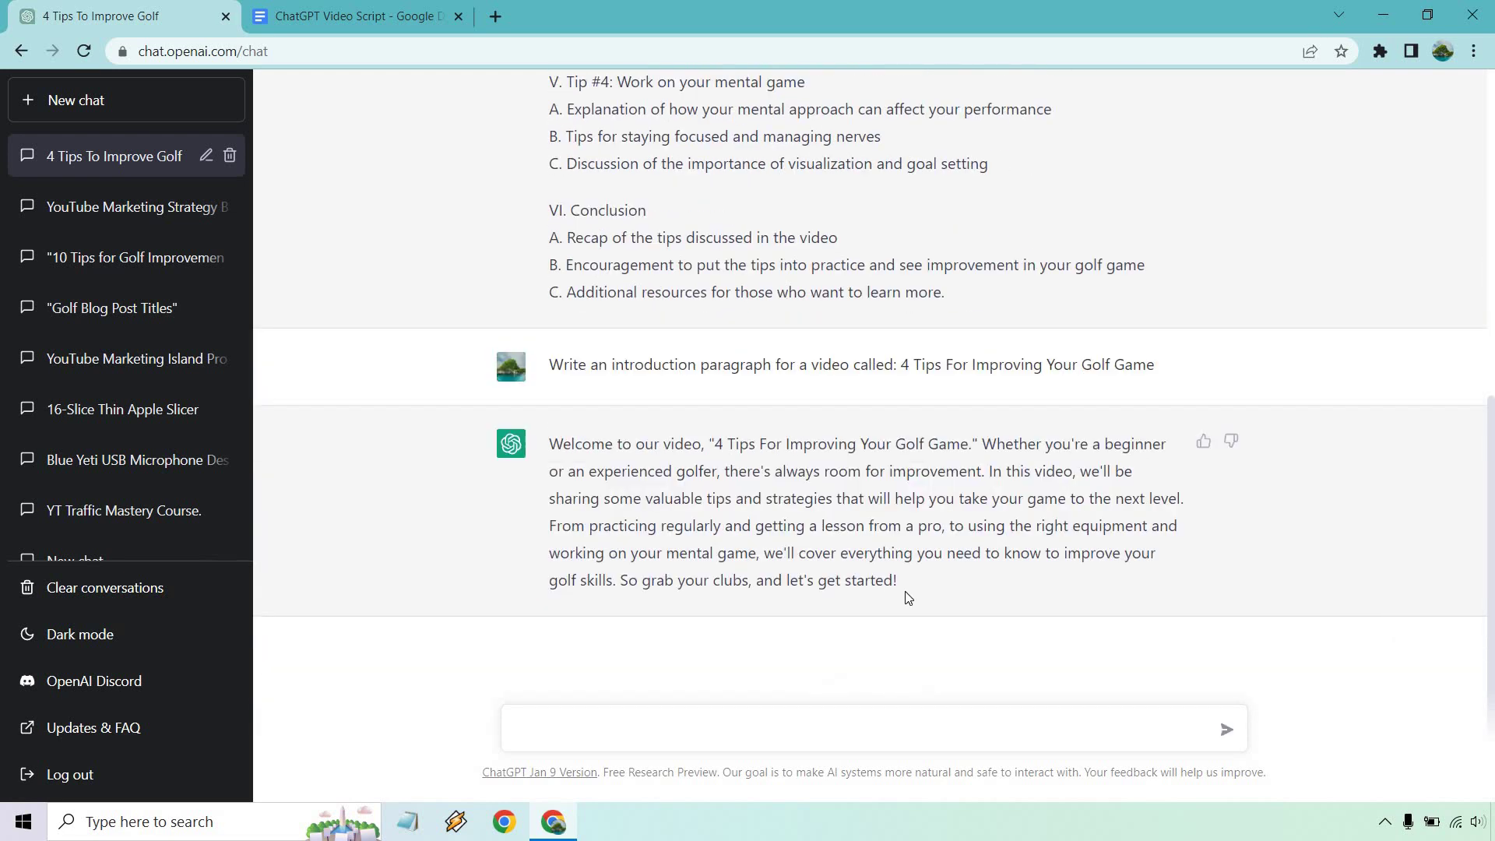
drag(906, 590, 548, 446)
key(ctrl+c)
- Paste the introduction paragraph on a new line below the script title in Google Docs
key(ctrl+Tab)
key(Return)
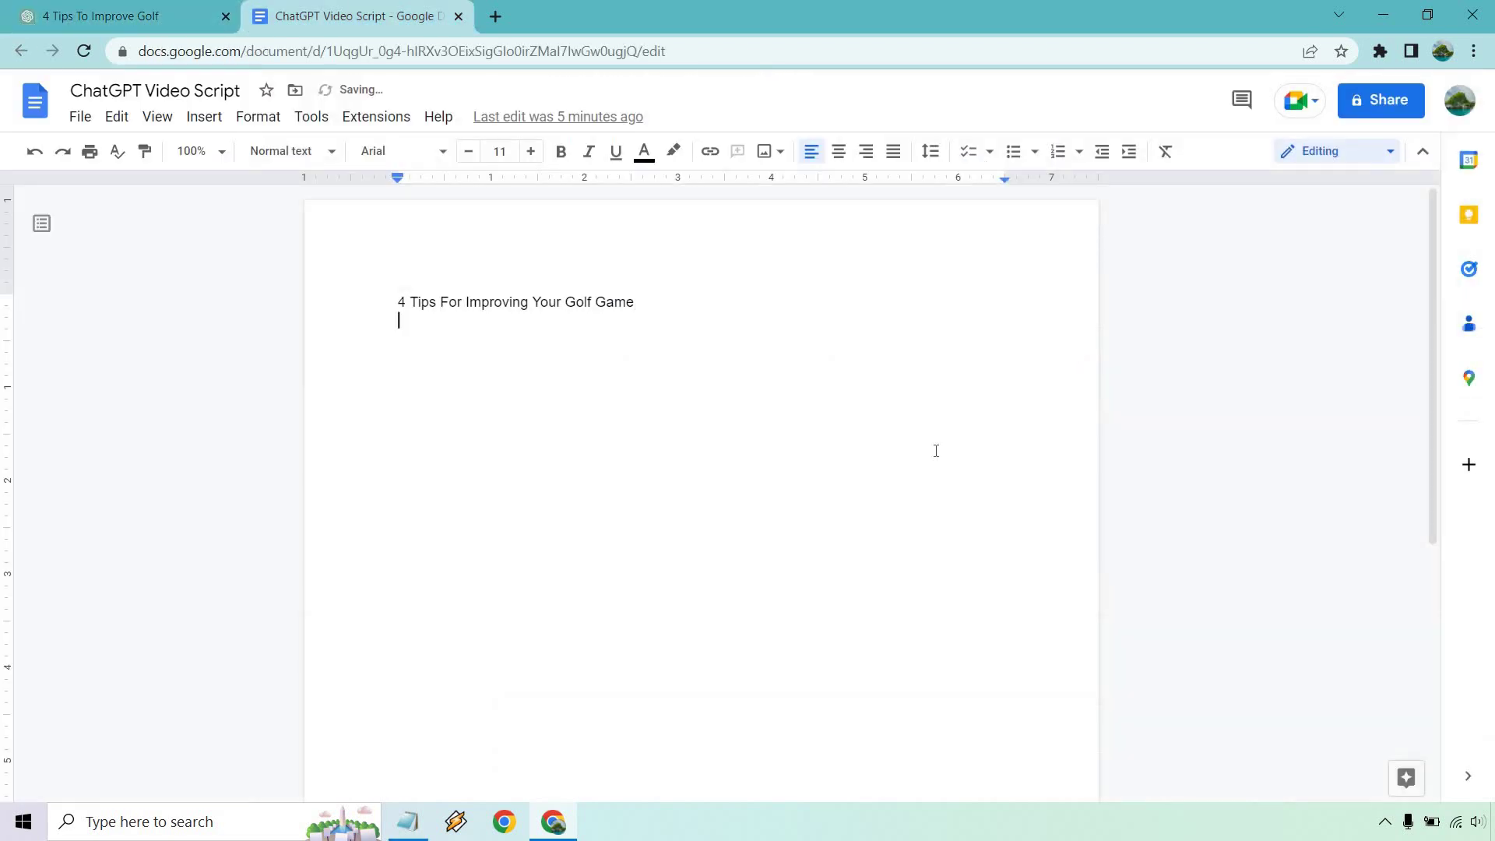
key(Return)
key(ctrl+v)
key(Return)
key(Return)
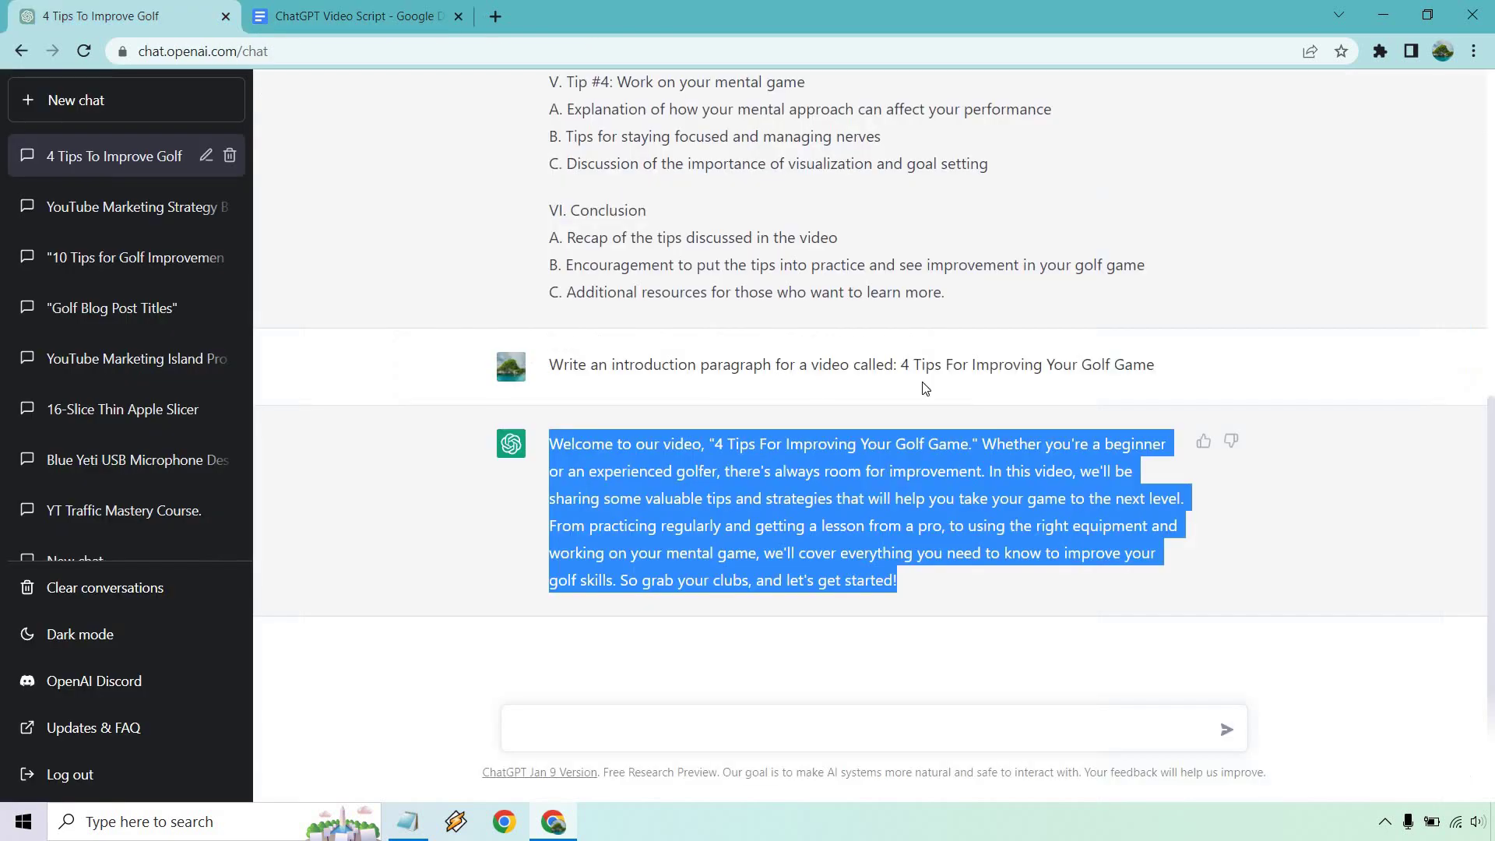
- Return to the ChatGPT conversation and scroll up to the outline
key(ctrl+Tab)
click(1321, 567)
scroll(1222, 517, up, 8)
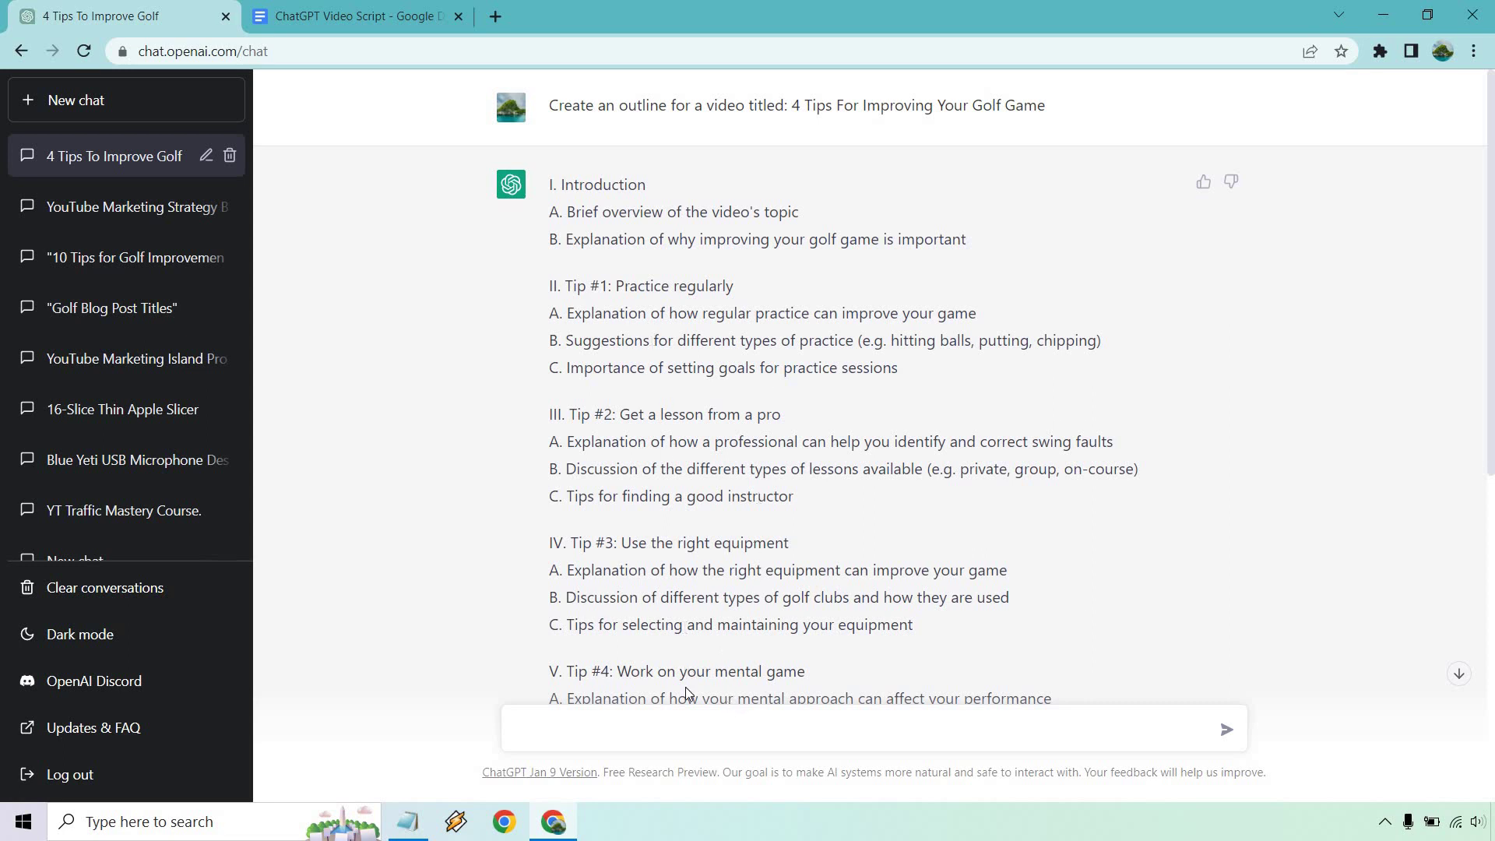
- Draft a 'Write a few paragraphs' prompt on Tip #1 practice: hitting balls, putting, chipping
click(696, 719)
text(Write a few parag)
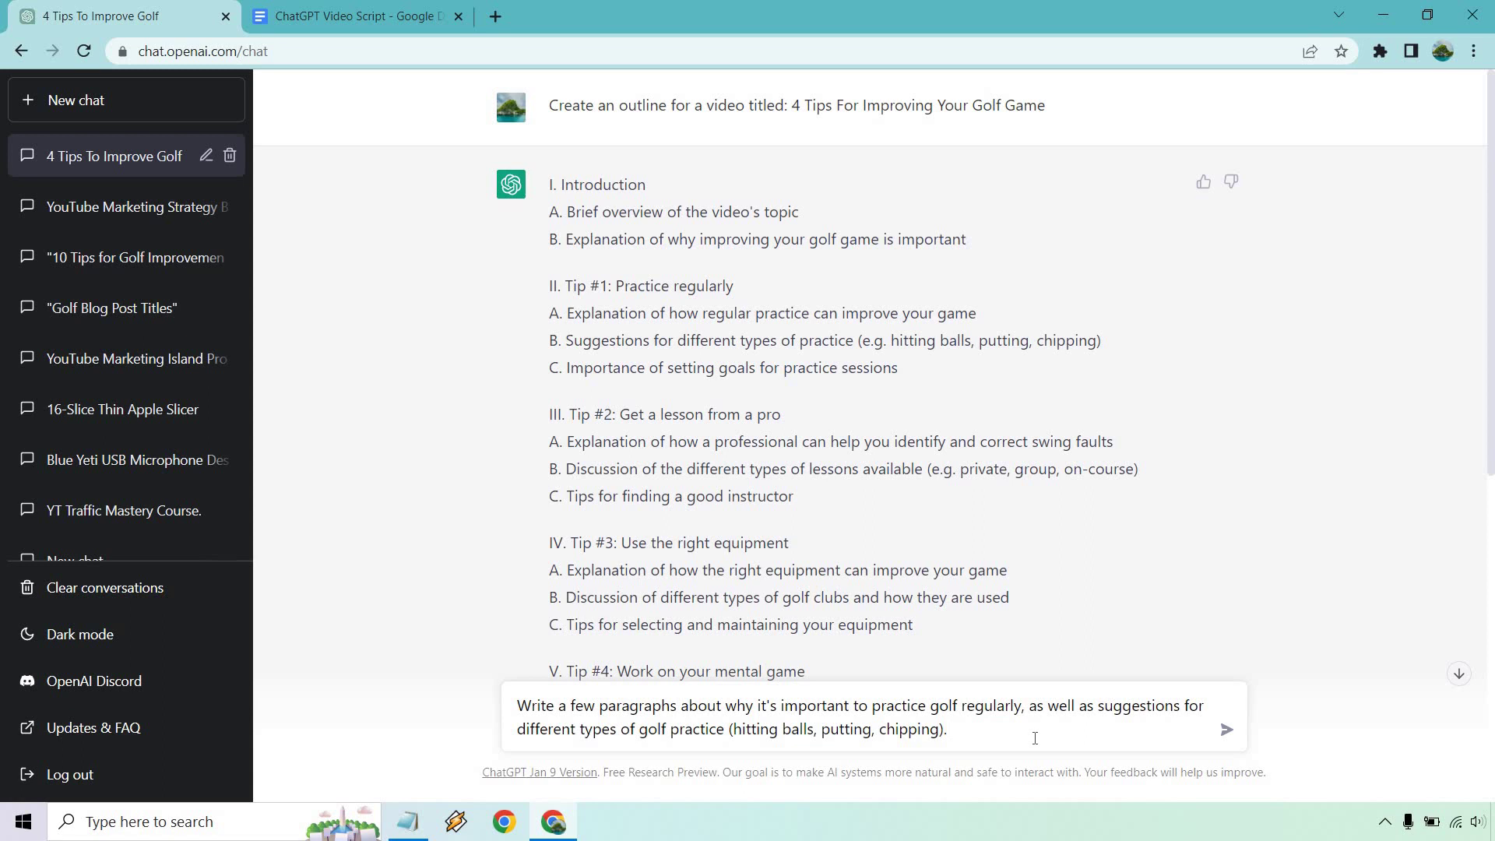
drag(1101, 341, 563, 345)
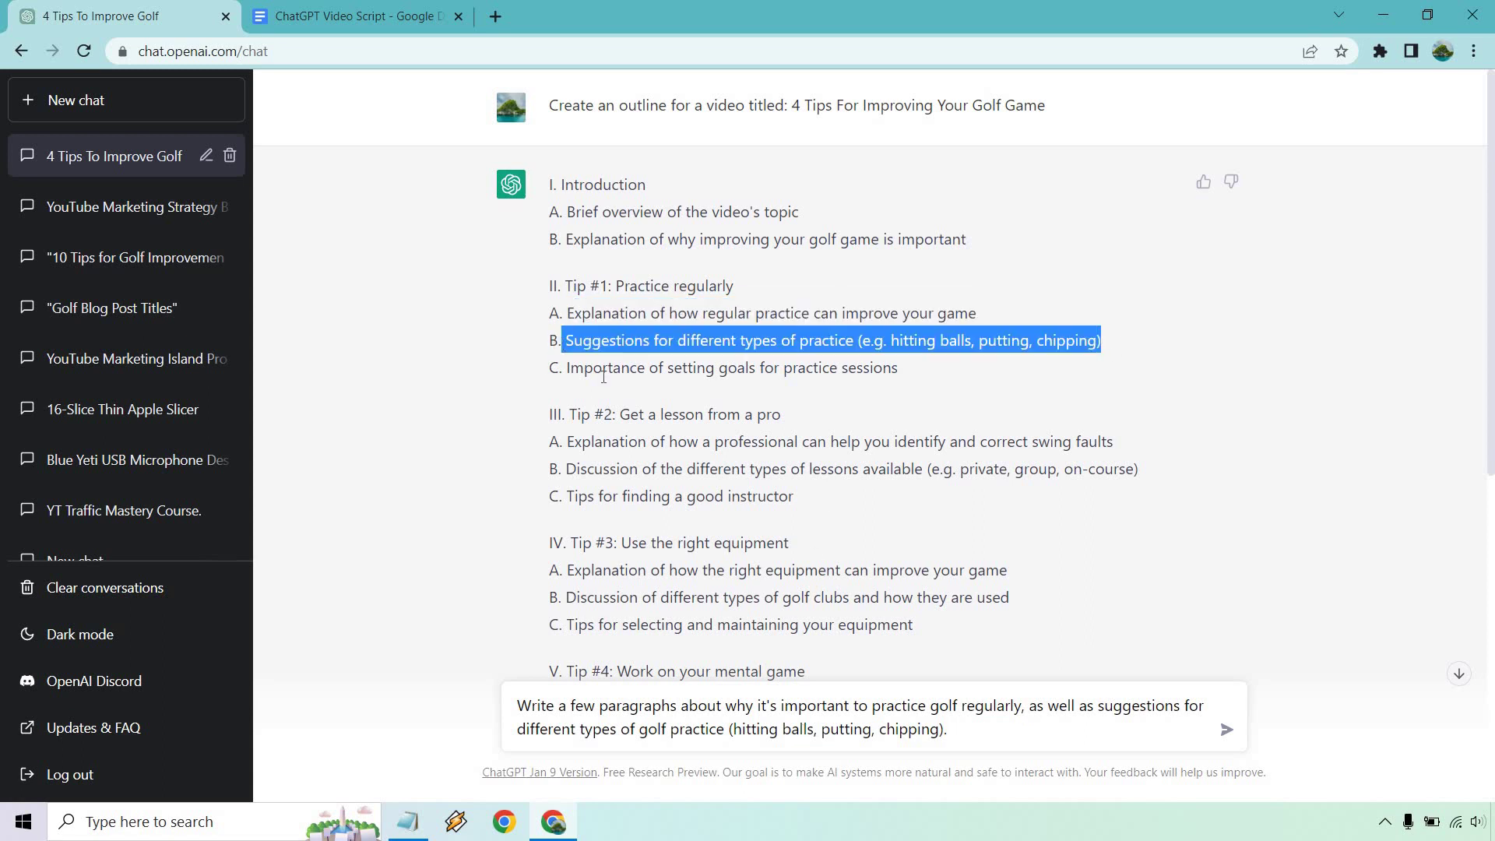
click(956, 377)
scroll(1312, 474, down, 8)
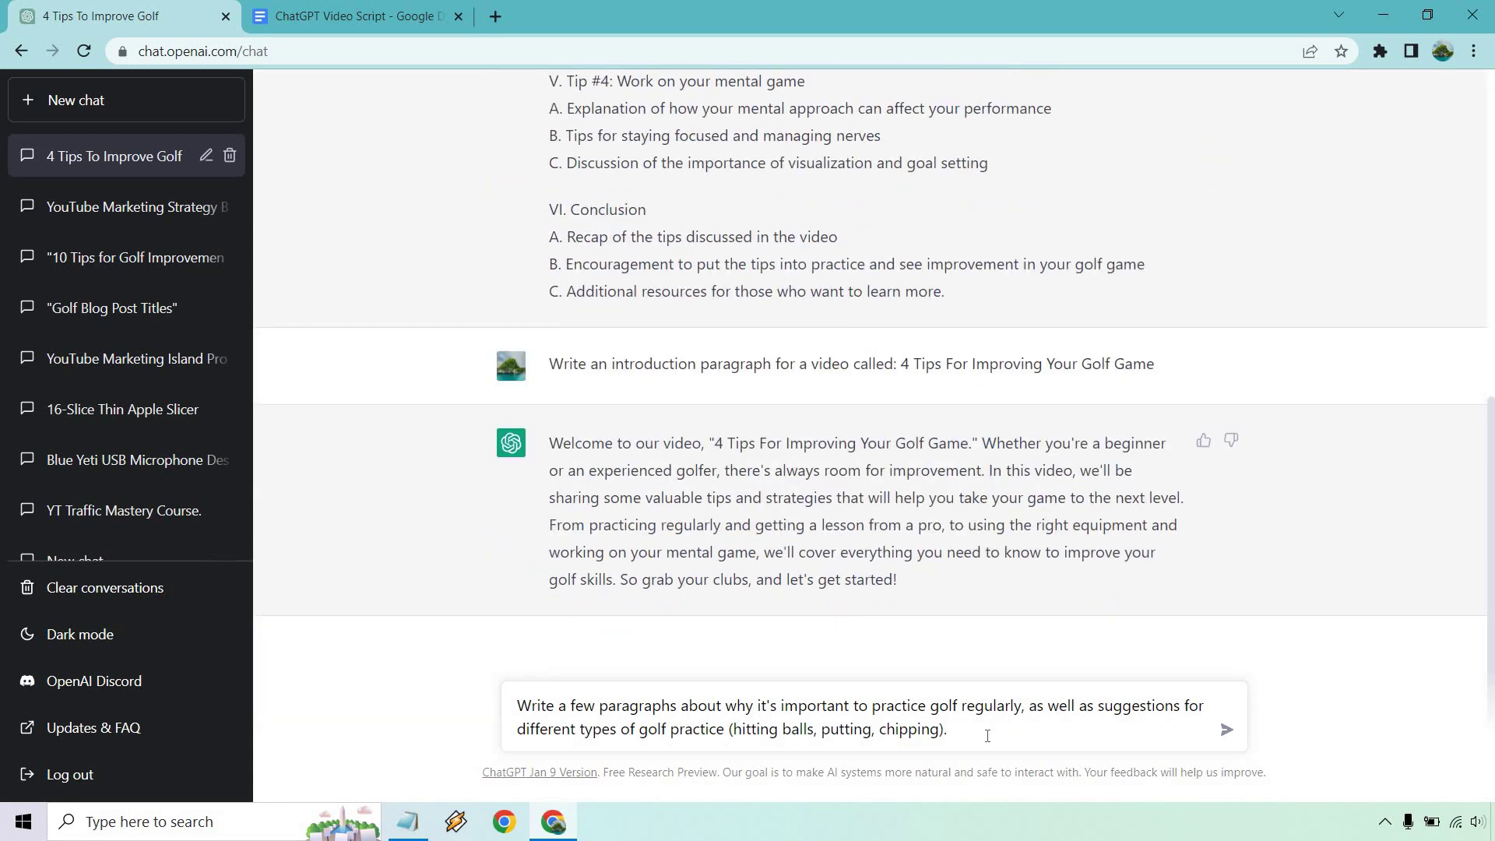
- Send the Tip #1 practice prompt and review the generated paragraphs
key(Return)
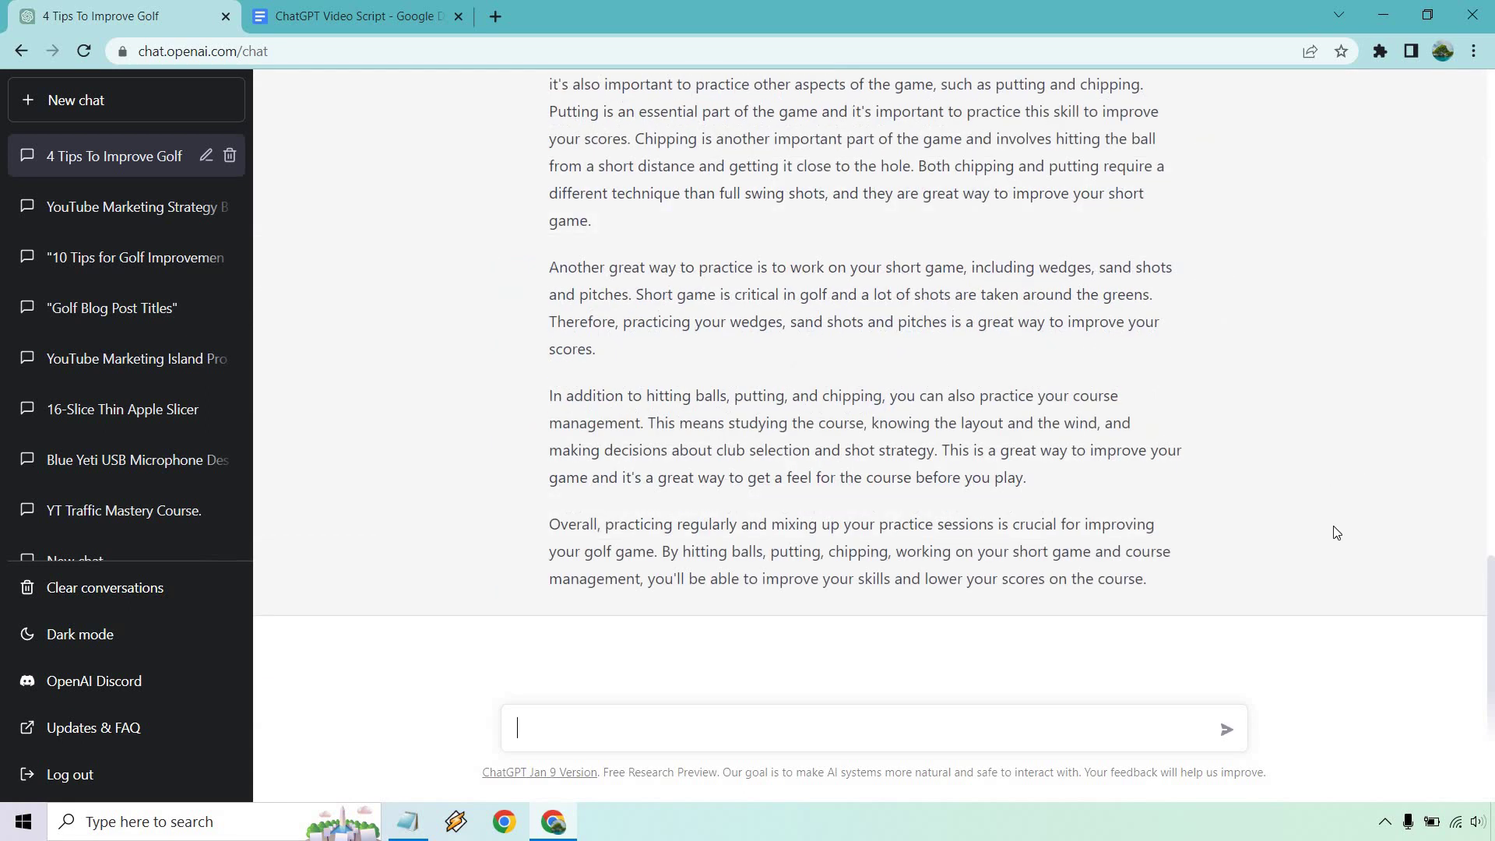
scroll(1336, 532, up, 4)
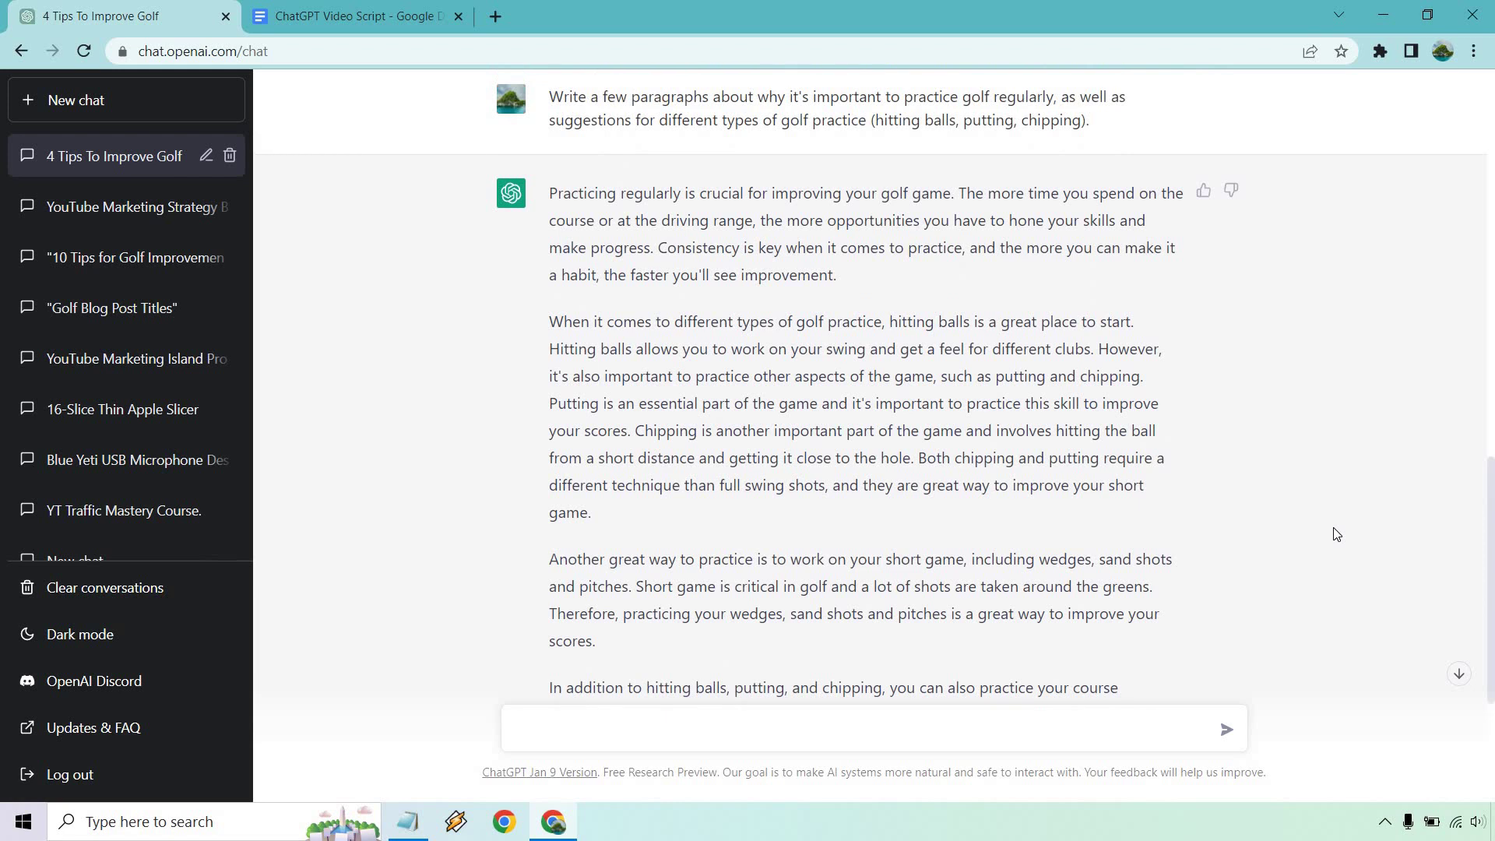
scroll(1336, 533, up, 1)
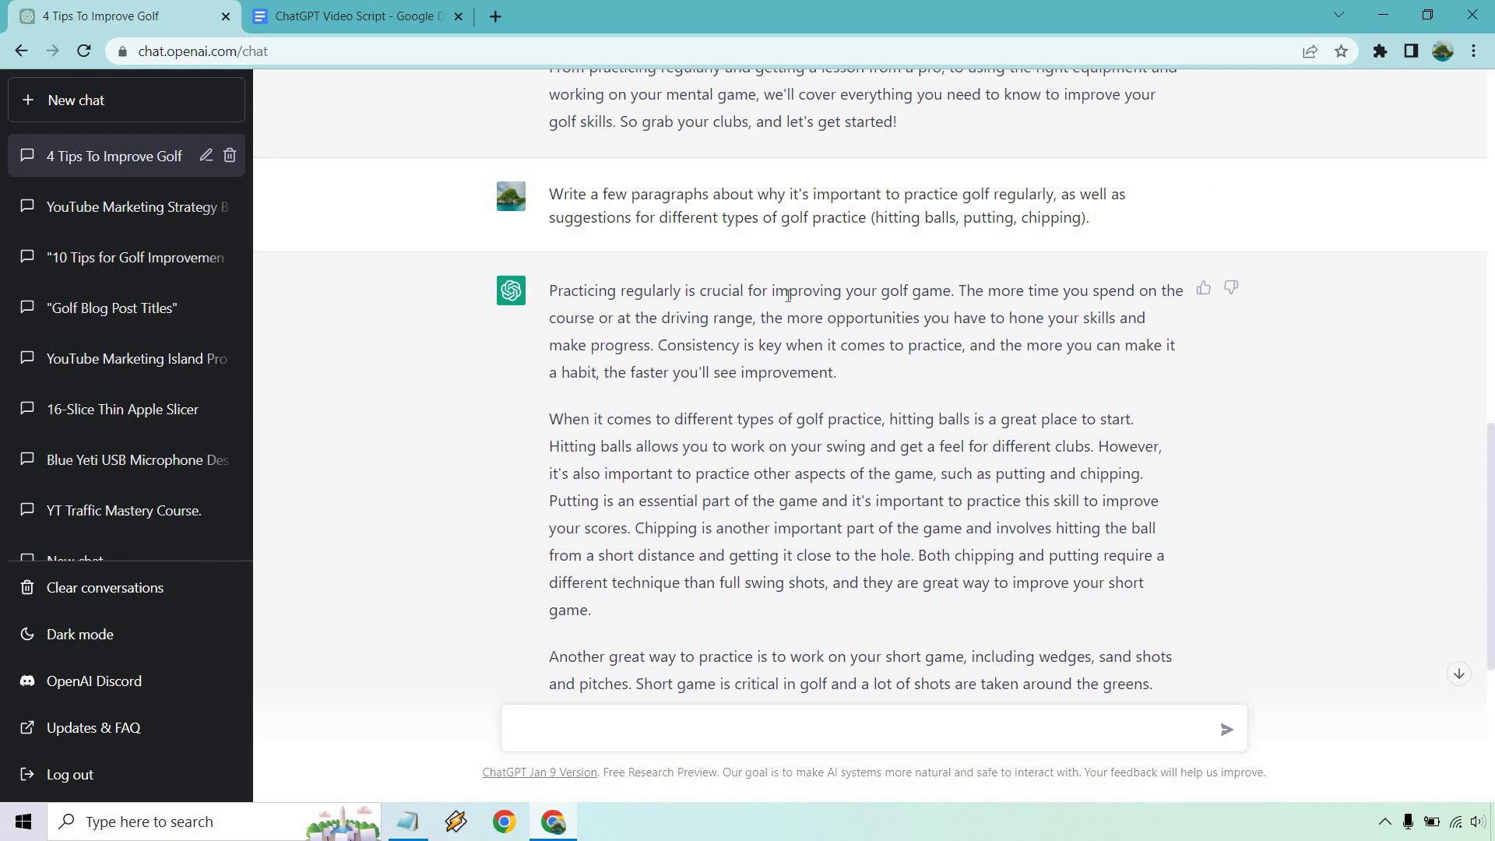
scroll(863, 308, down, 1)
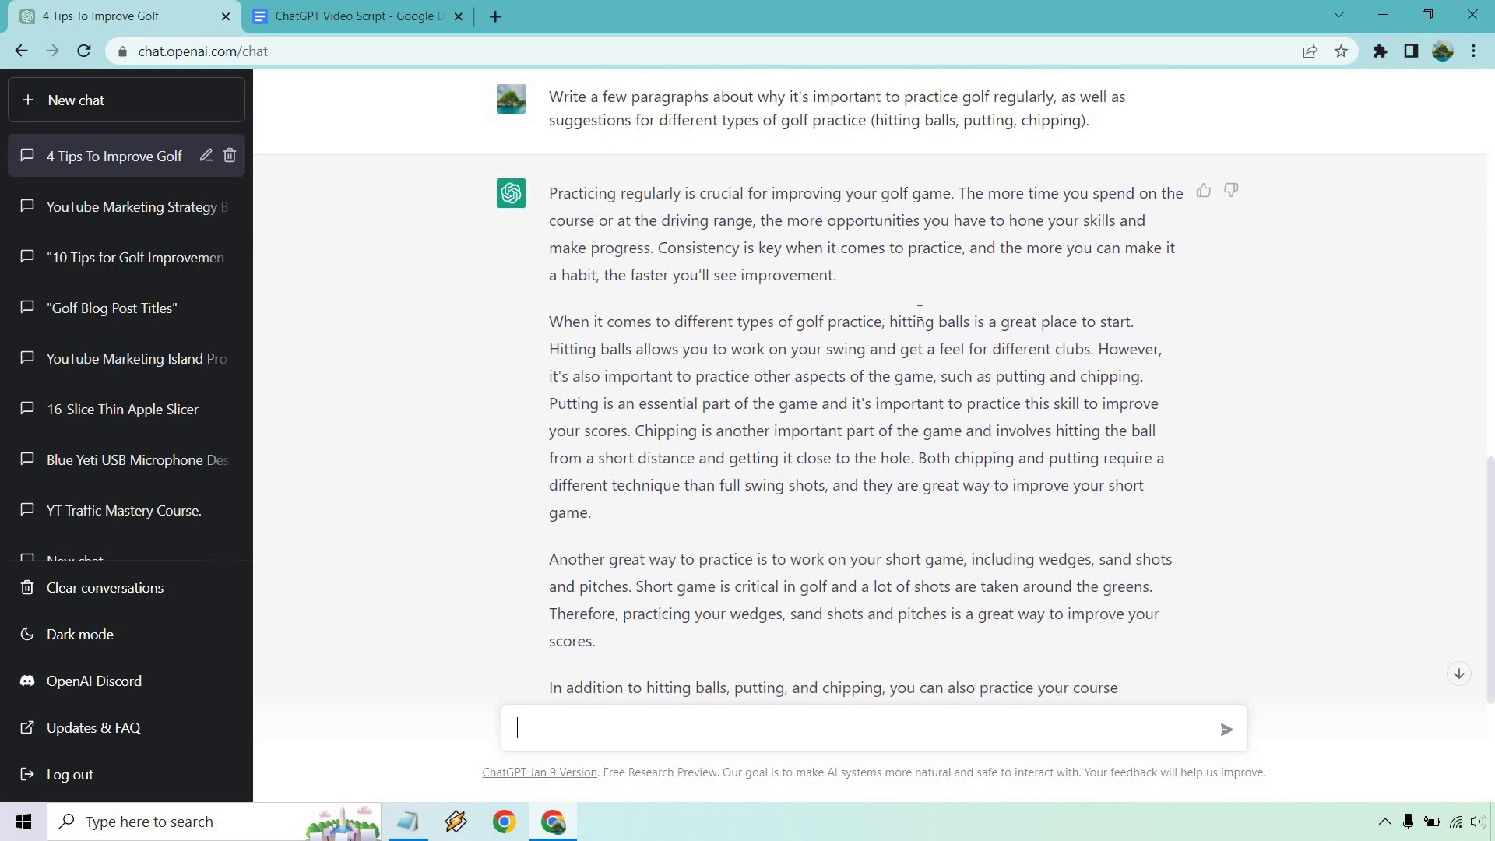
scroll(934, 339, down, 1)
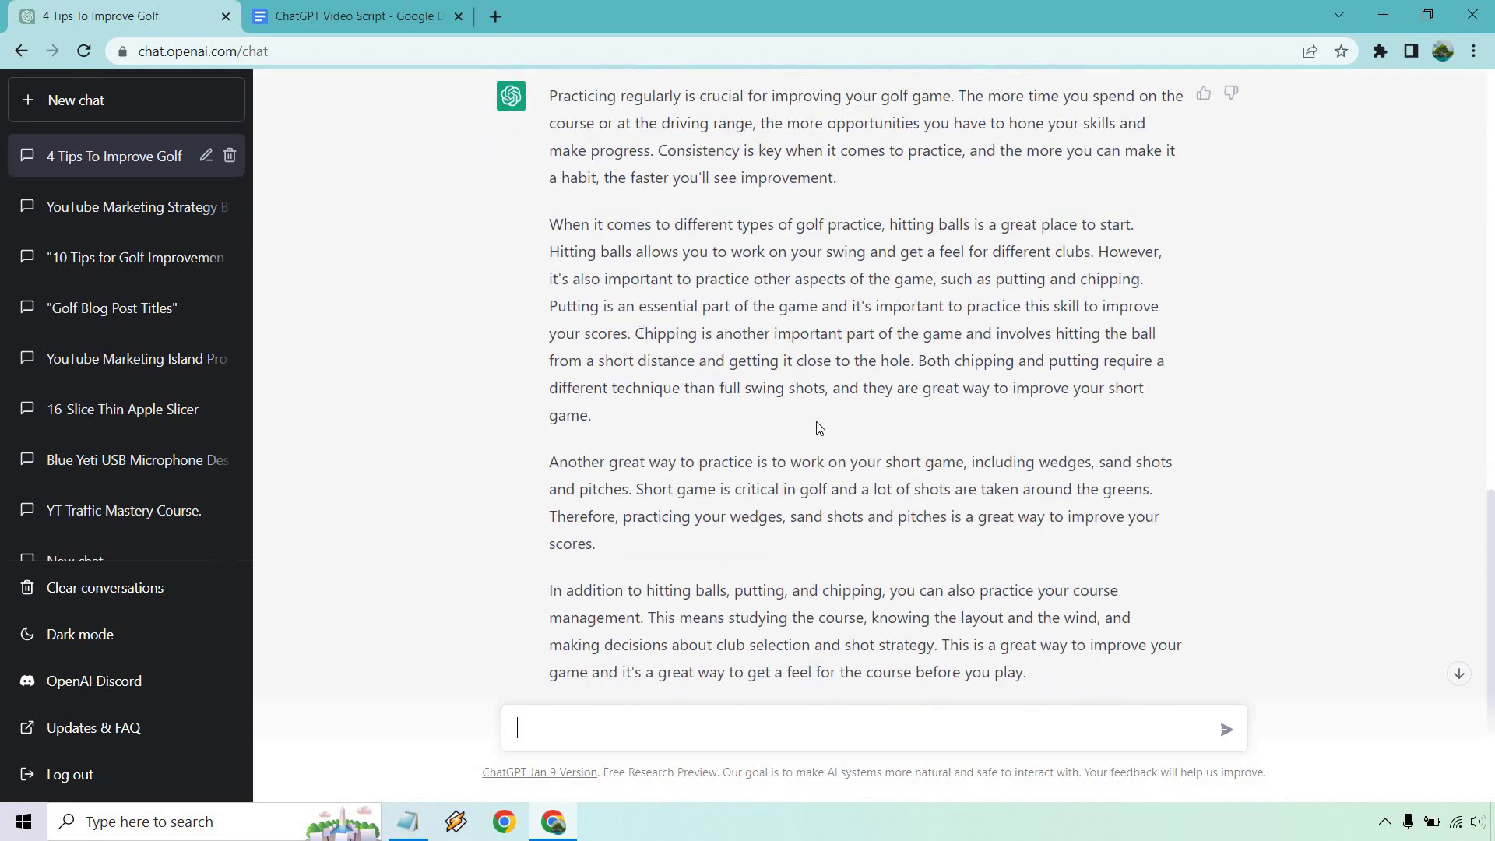
scroll(903, 415, down, 1)
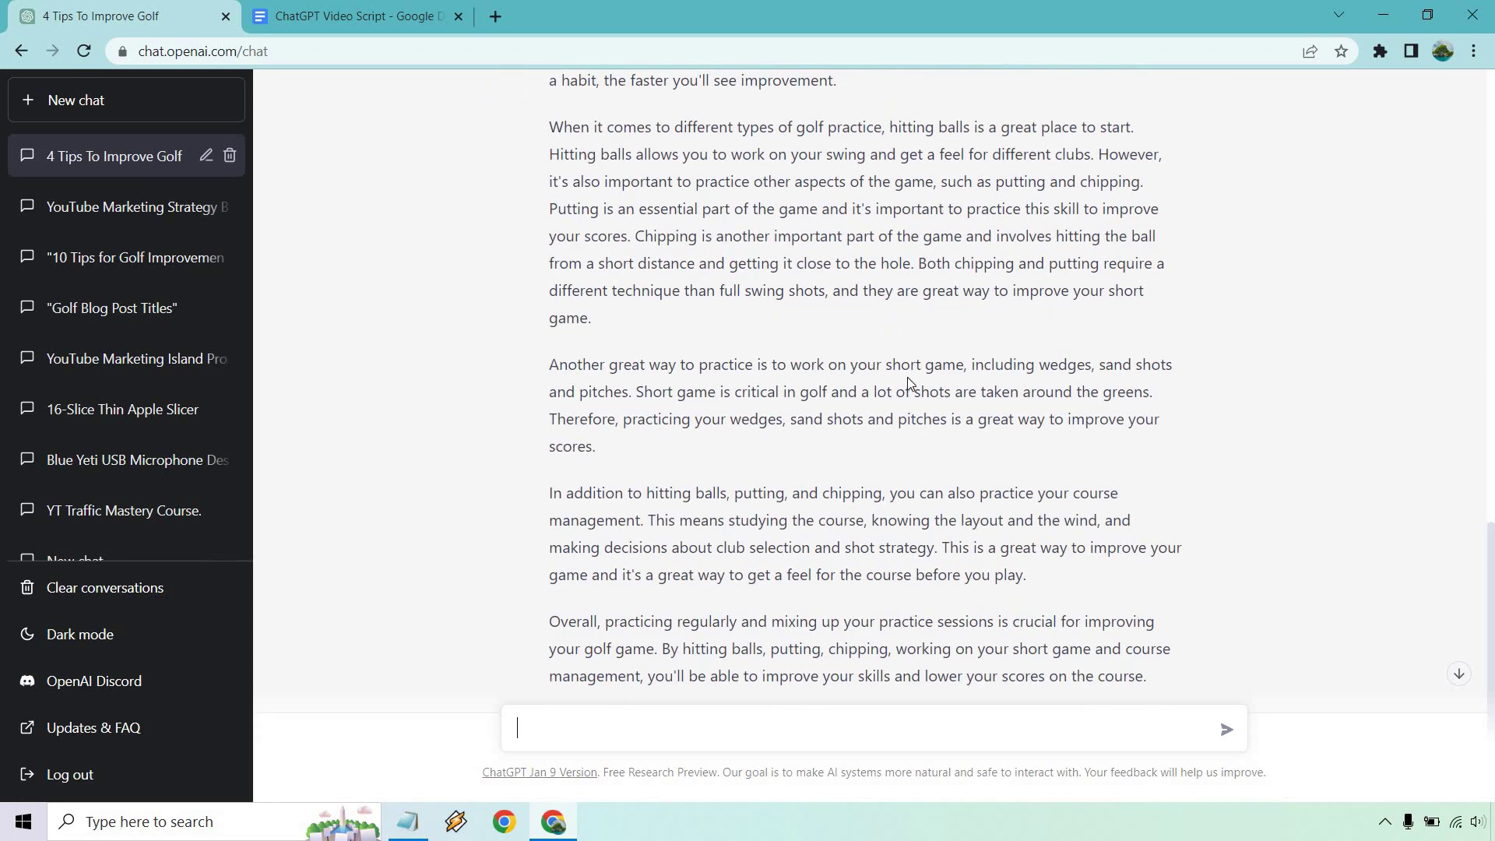
scroll(908, 382, down, 1)
scroll(892, 389, down, 1)
drag(1164, 580, 555, 101)
key(ctrl+c)
scroll(990, 547, up, 1)
scroll(989, 574, up, 1)
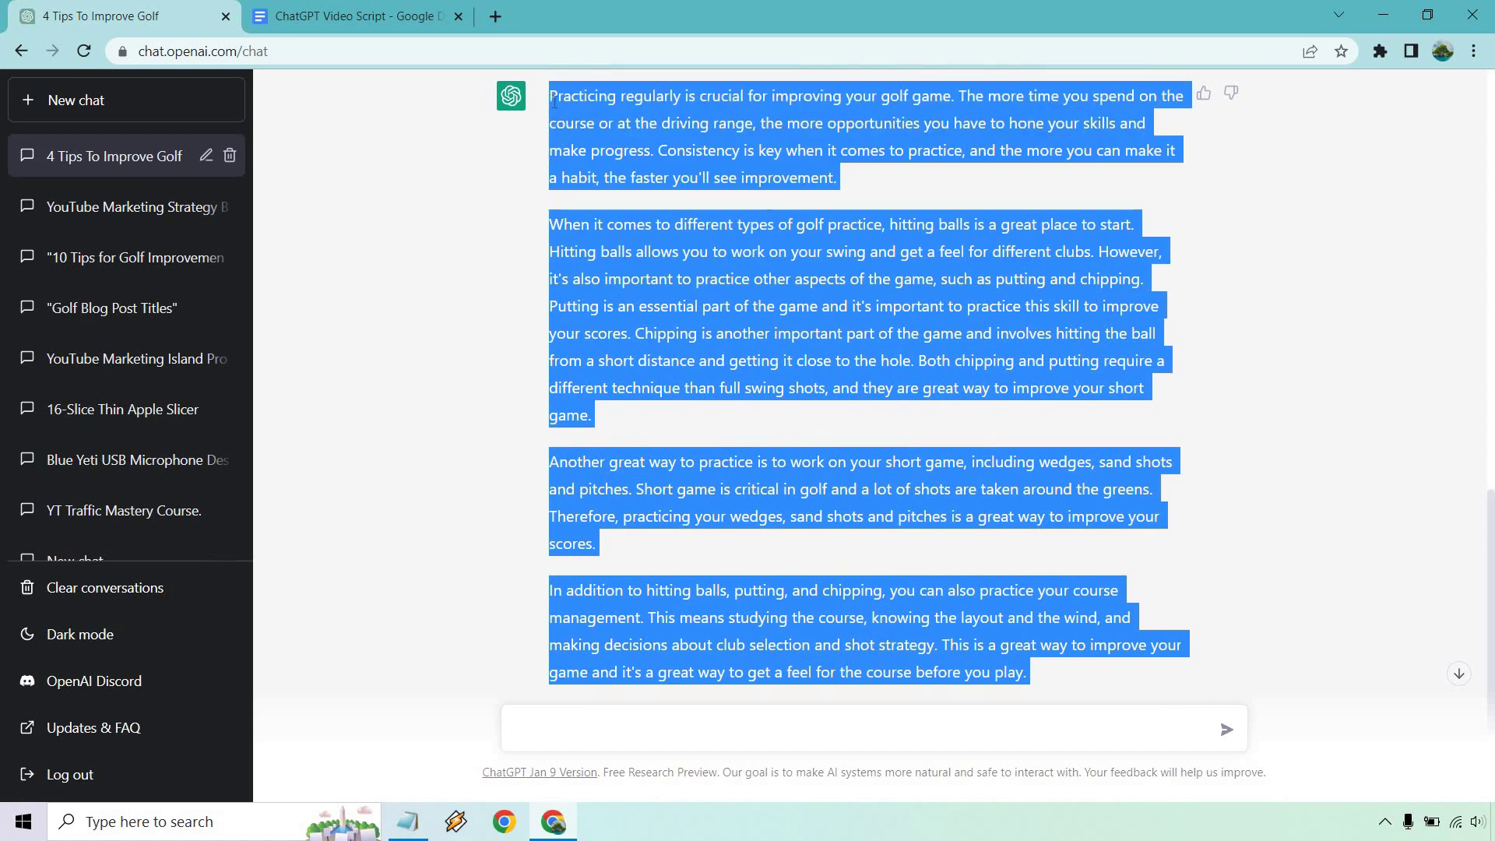
- Paste the practice paragraphs below the intro in the Docs script, then return to the outline
drag(591, 672, 921, 387)
click(354, 15)
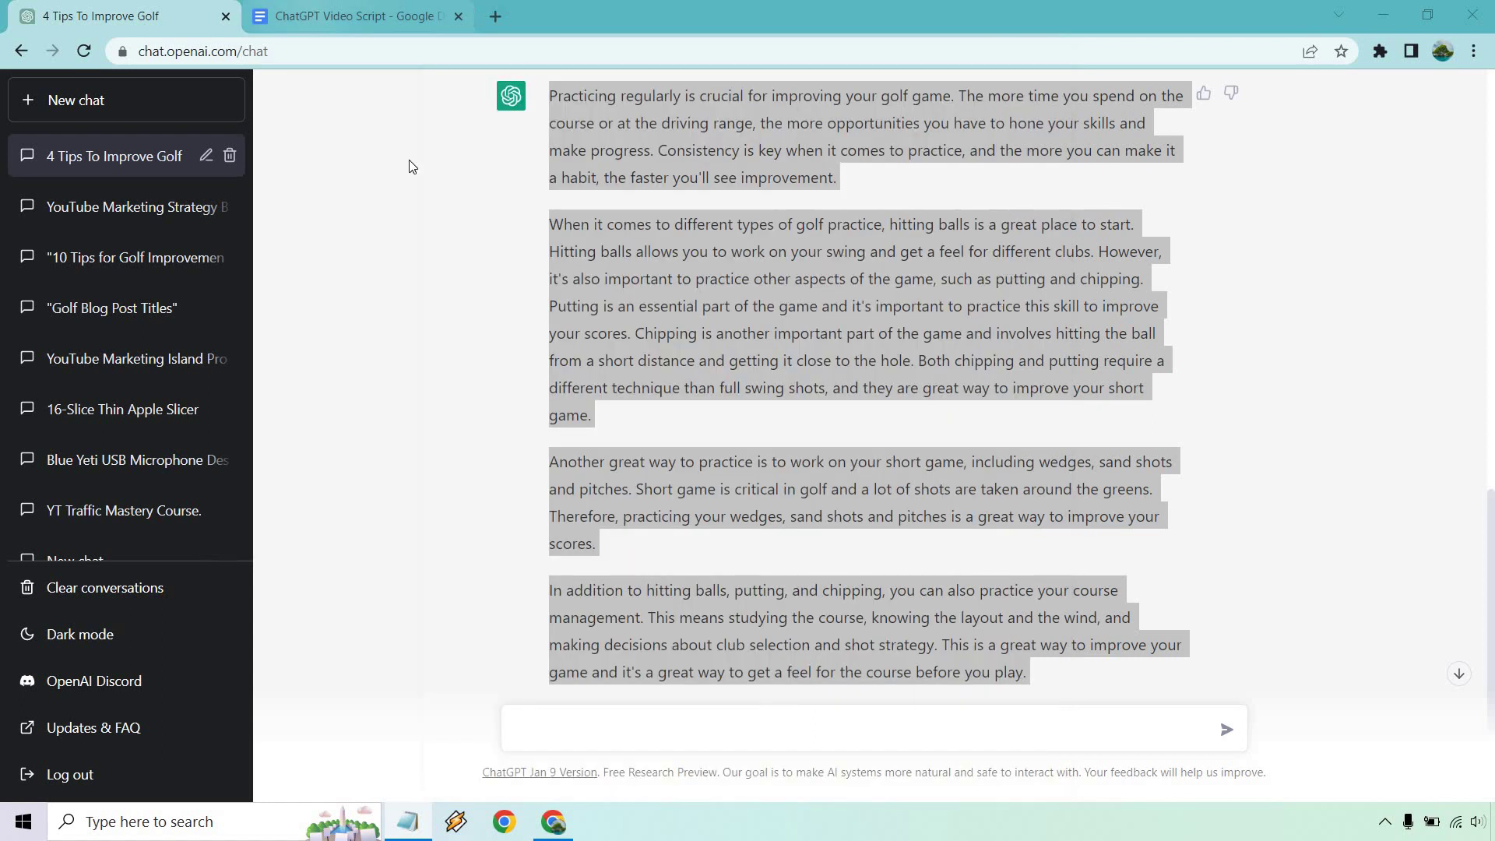
key(ctrl+v)
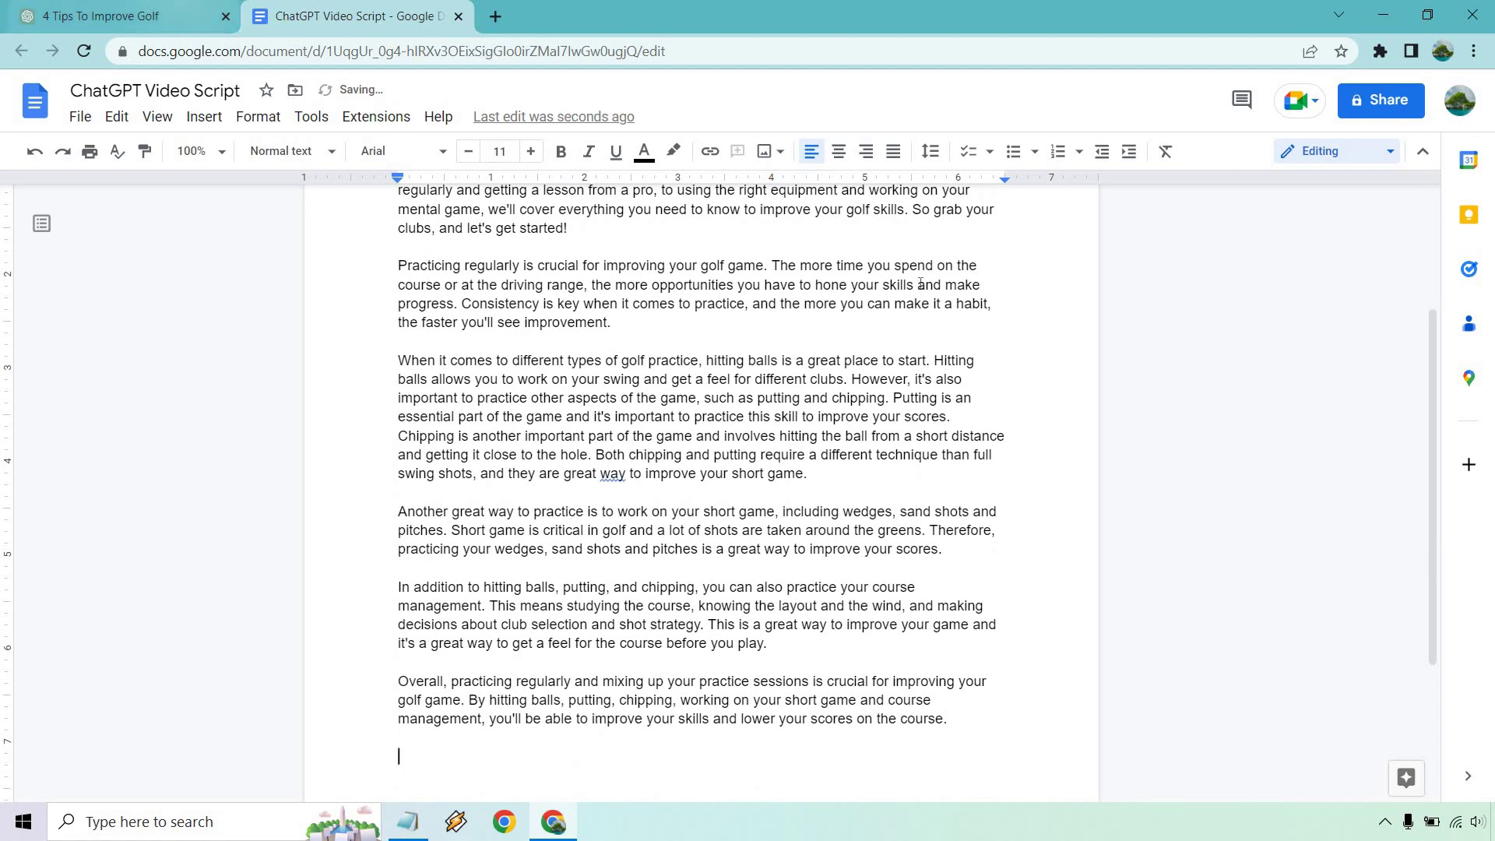
click(116, 15)
click(1376, 460)
scroll(1376, 459, up, 15)
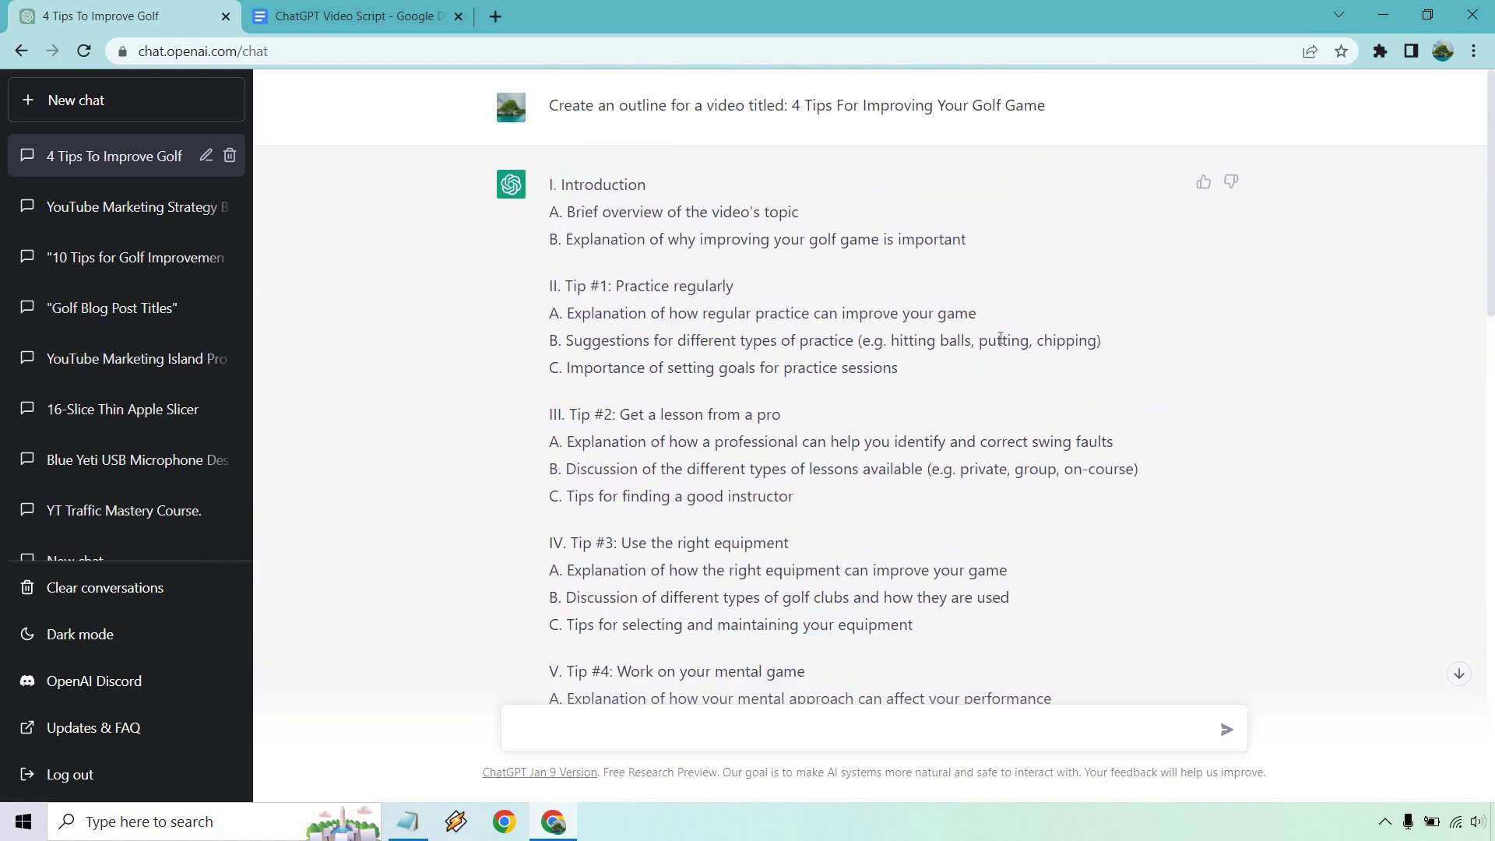
- Paste a prompt asking for a conclusion paragraph covering all four golf tips
scroll(800, 236, down, 3)
scroll(799, 230, up, 1)
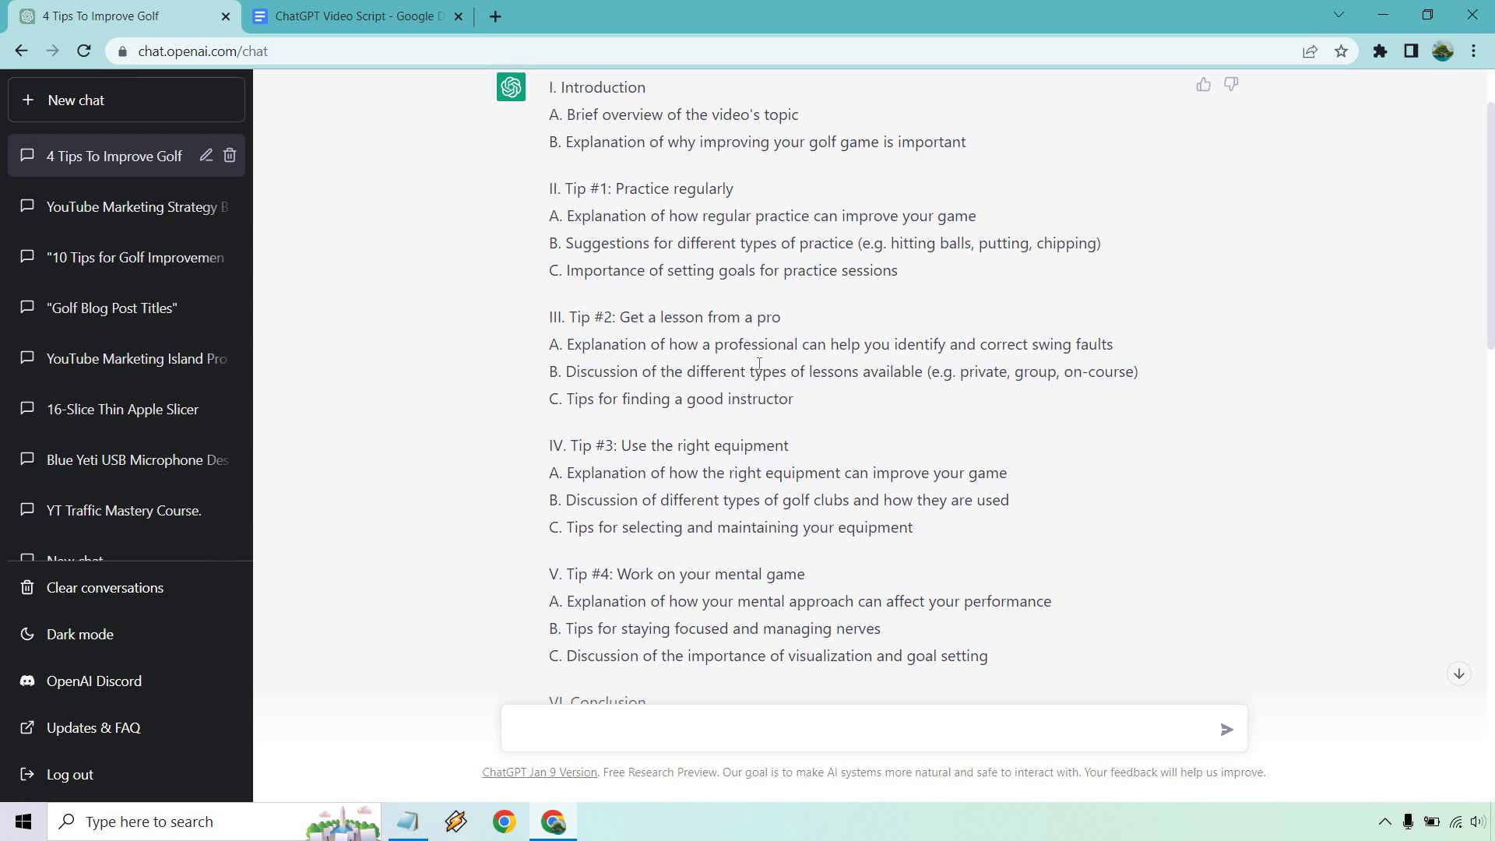
scroll(764, 360, down, 3)
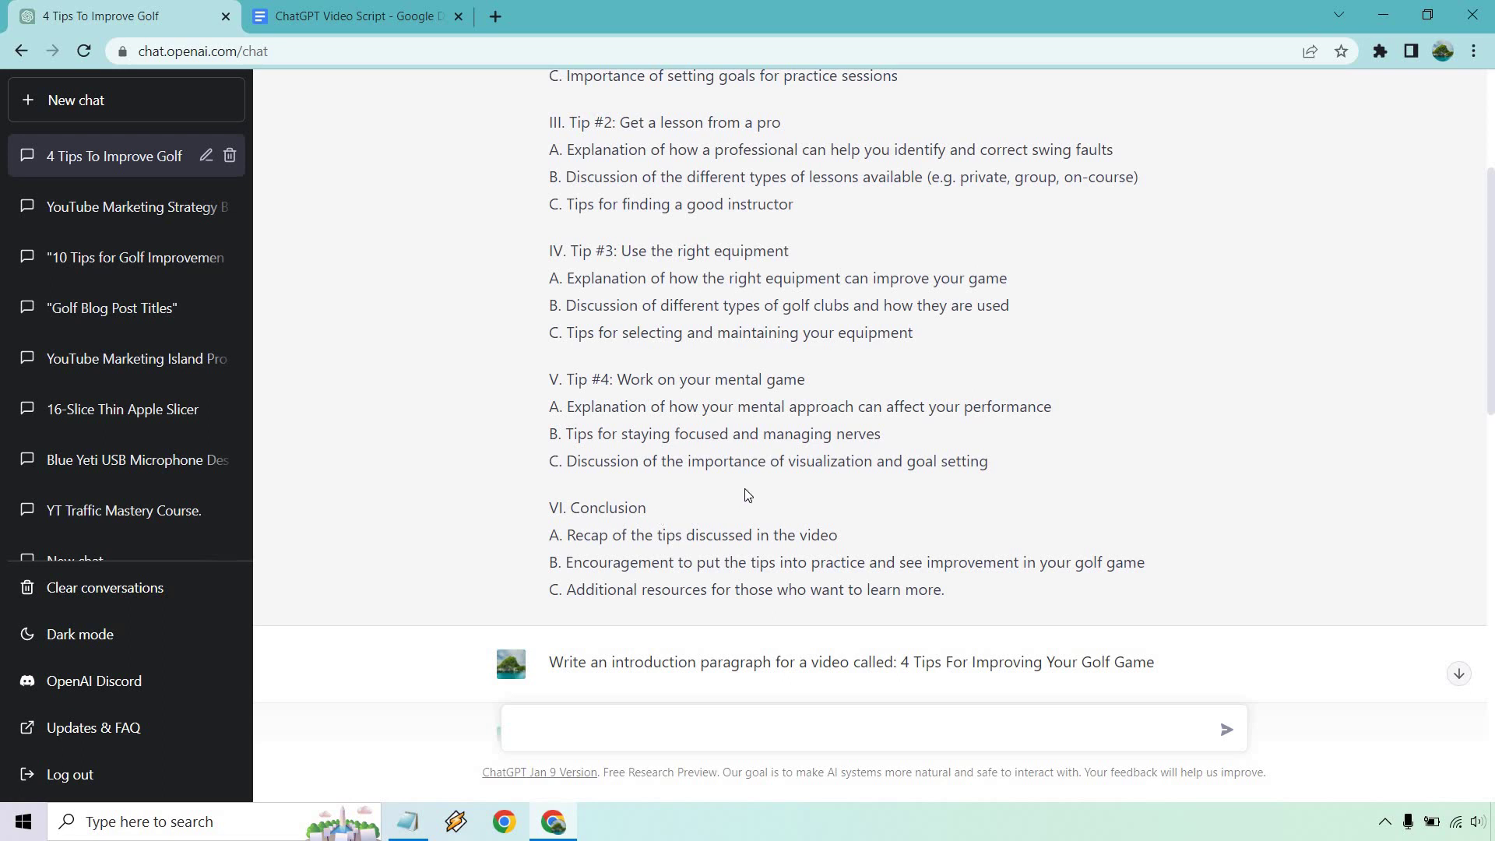
text(Write a conclusion paragraph for 4 Tips For Improving Your Golf Game. The 4 golf tips being practice regularly, getting lessons from a pro, using the right golf equipment, as as well as working on your mental game.)
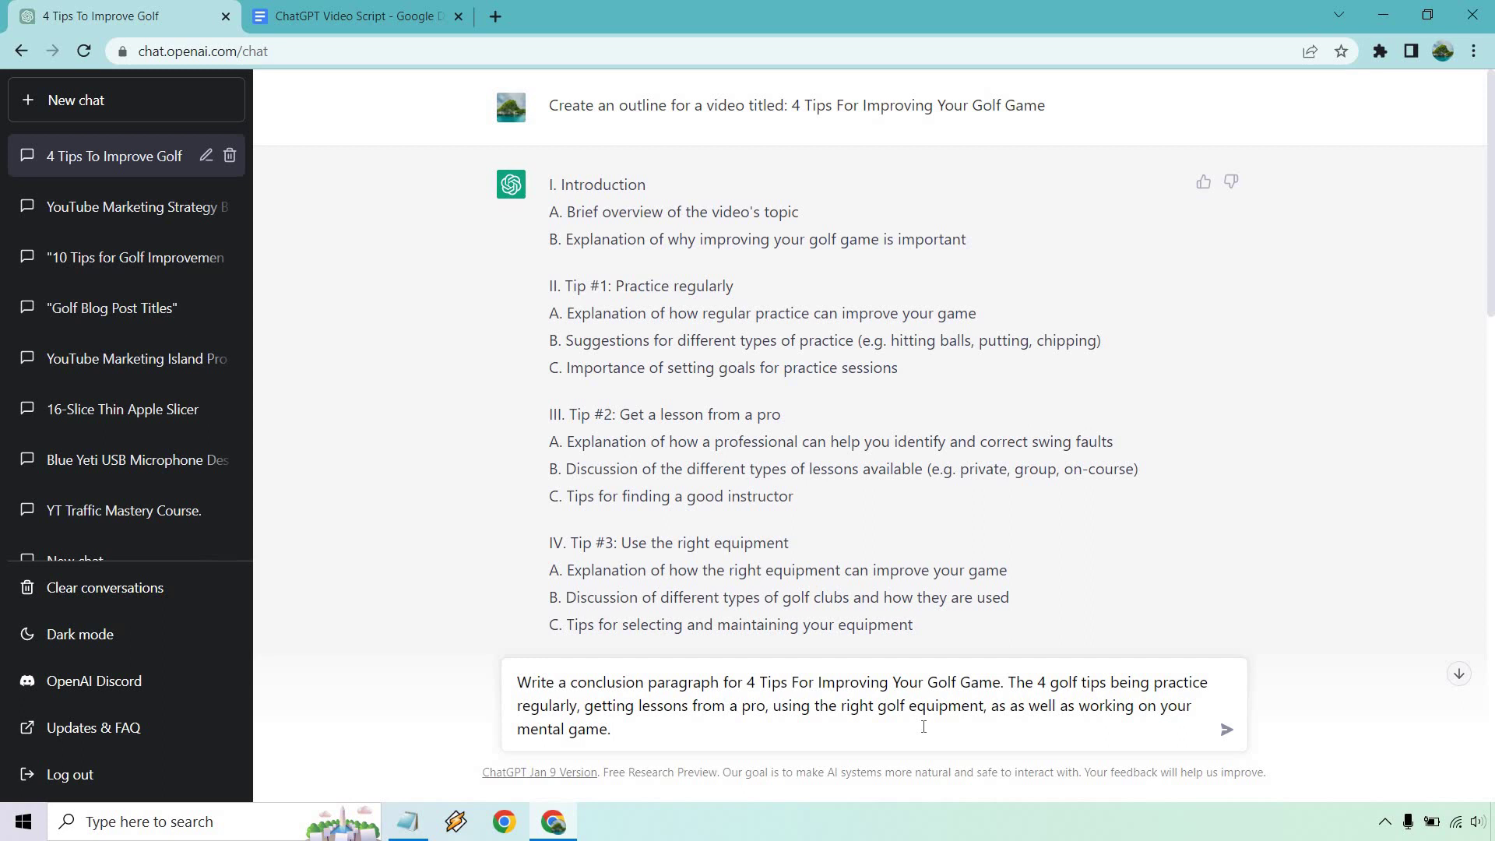
- Review and send the conclusion prompt, which returns a 'Too many requests in 1 hour' error
scroll(1277, 370, down, 15)
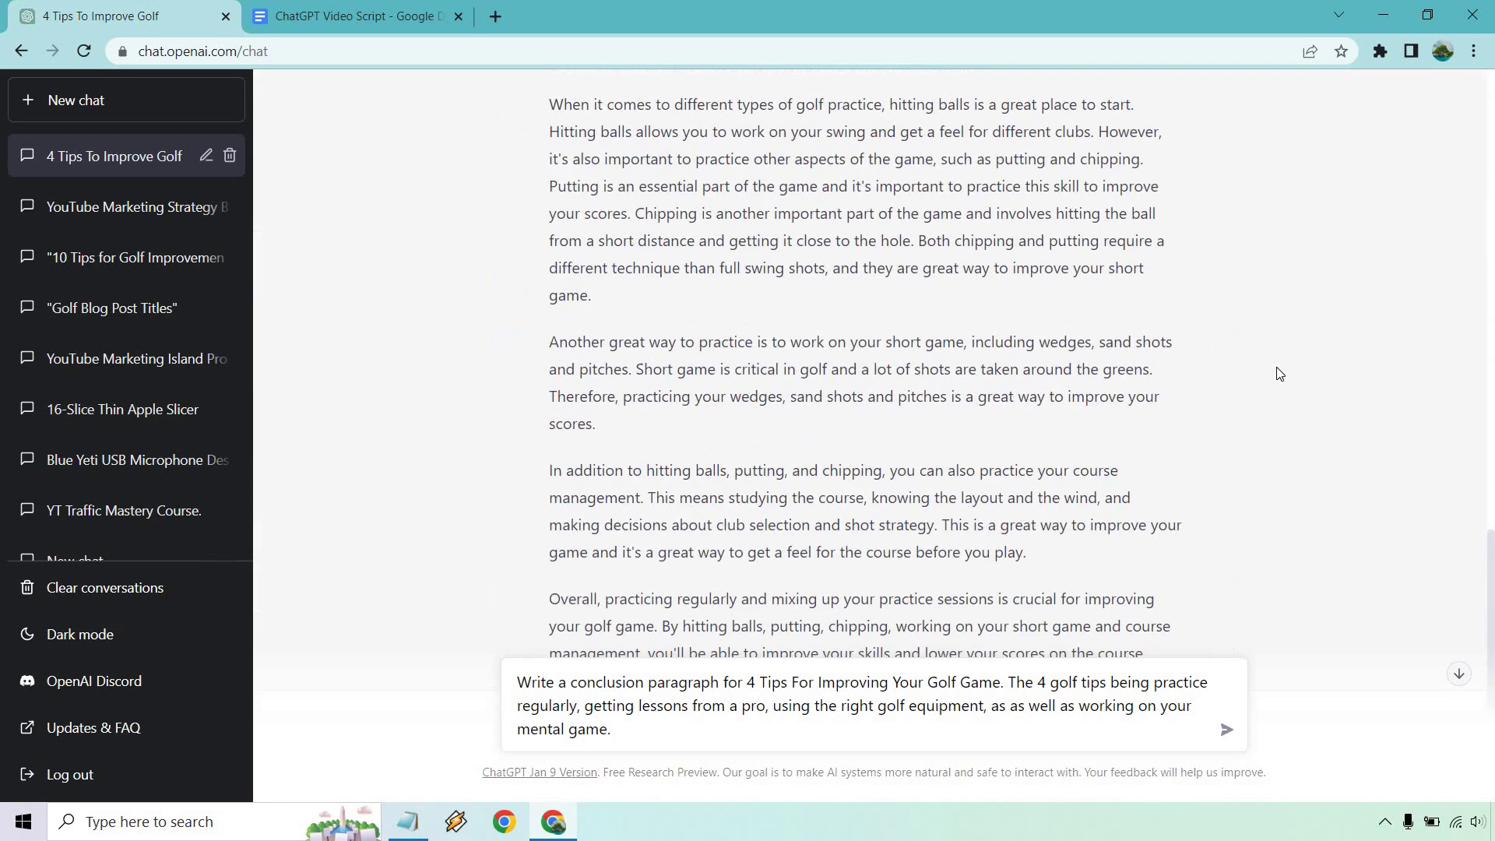
scroll(1280, 373, down, 1)
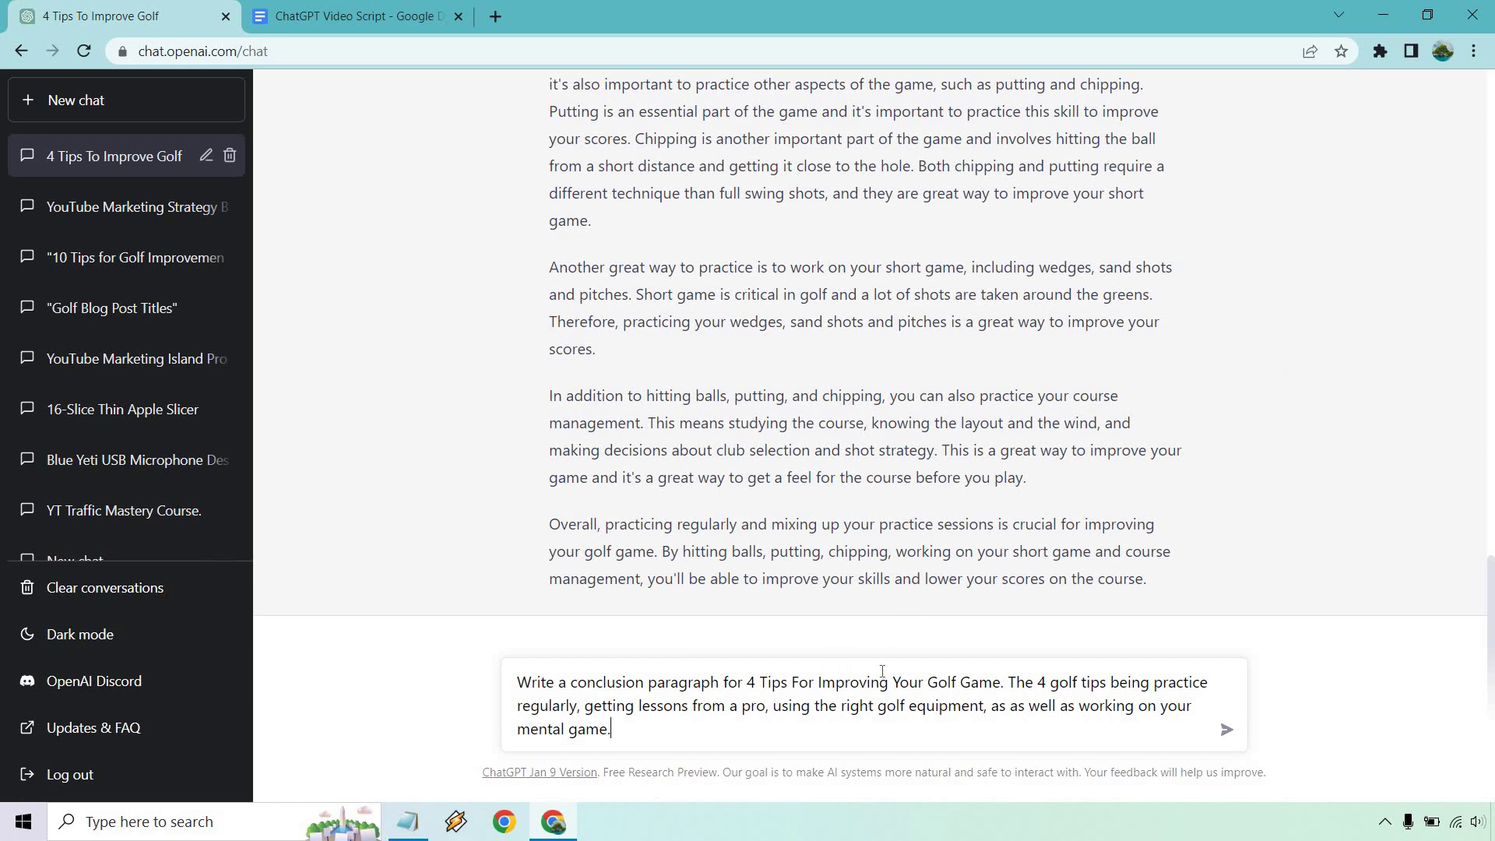
drag(1006, 683, 517, 683)
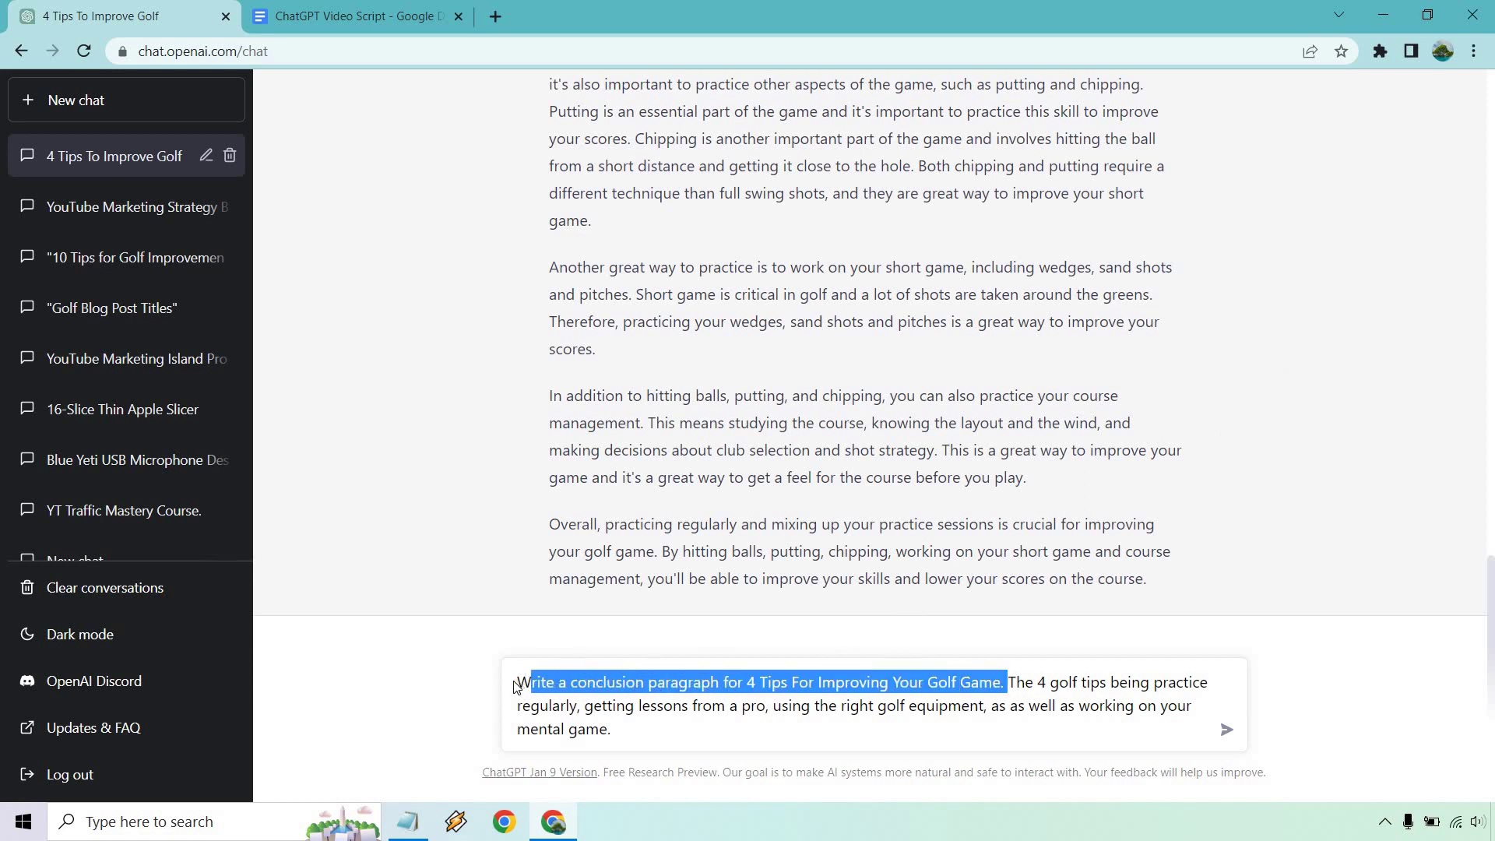
click(1381, 691)
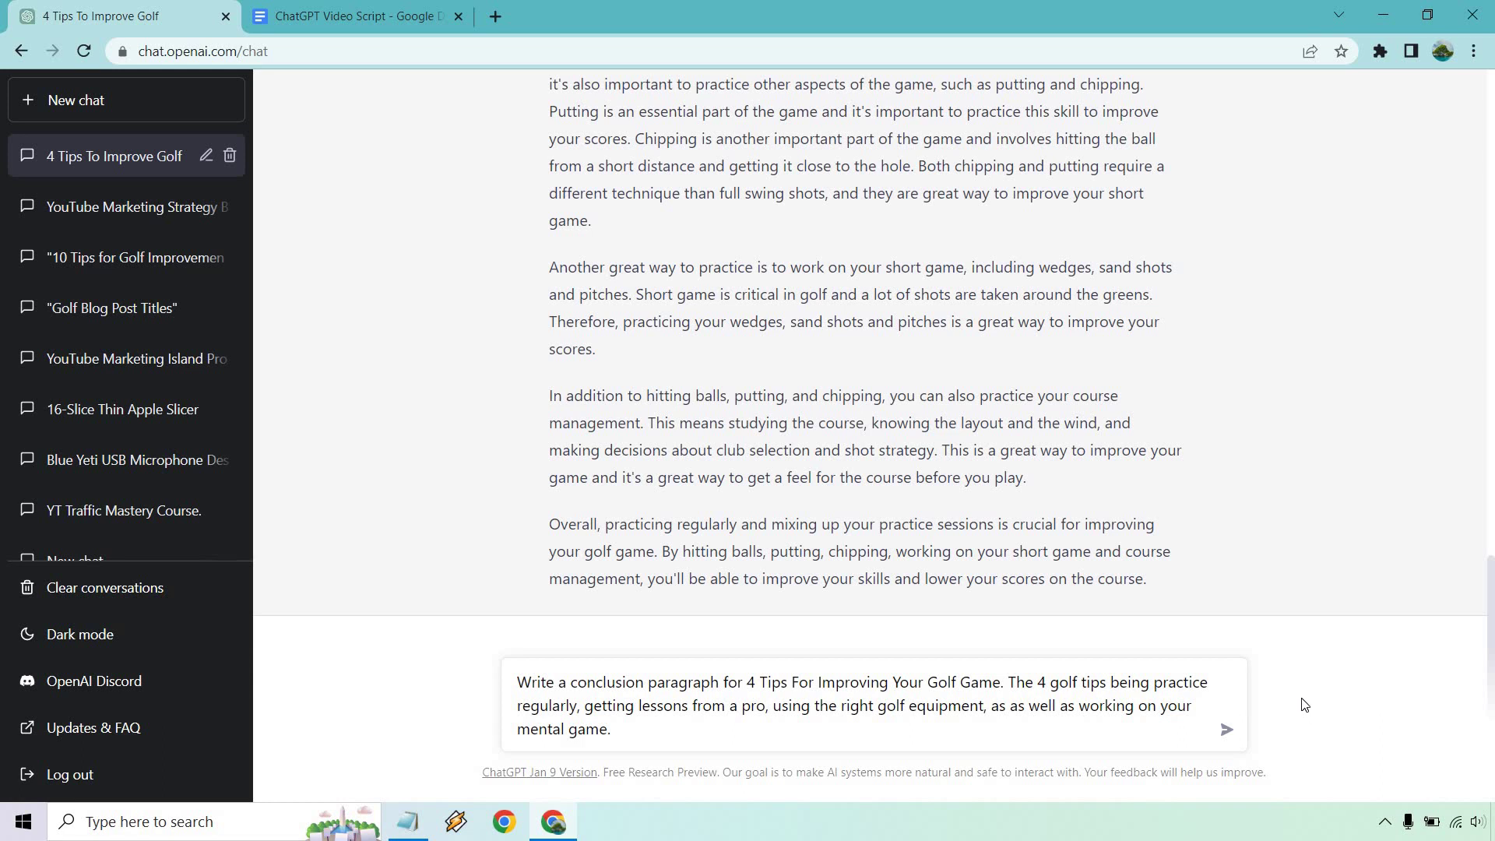
click(1230, 728)
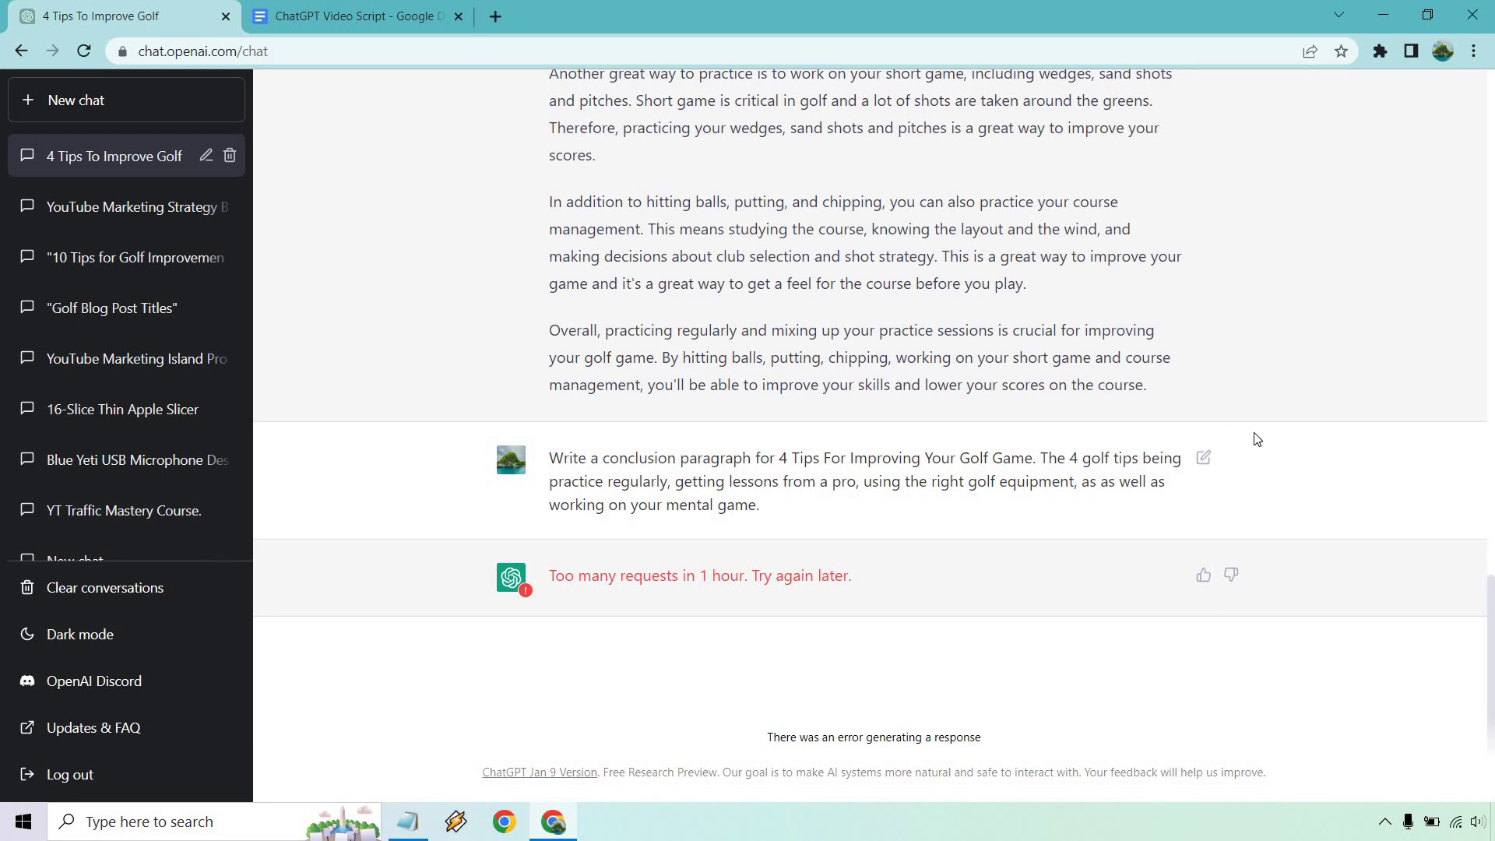
click(285, 6)
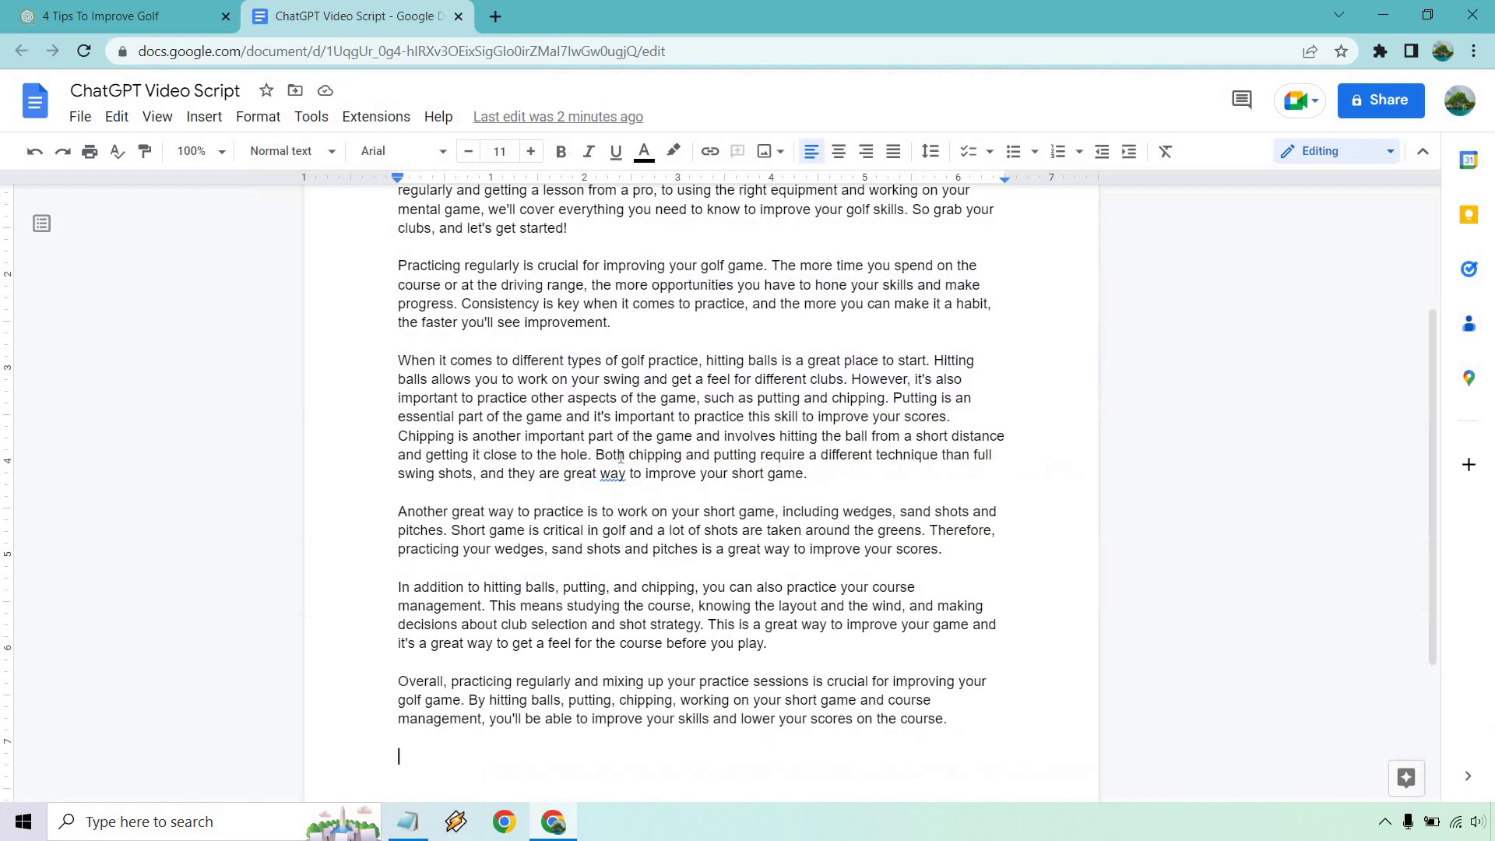
click(117, 16)
scroll(1147, 444, up, 20)
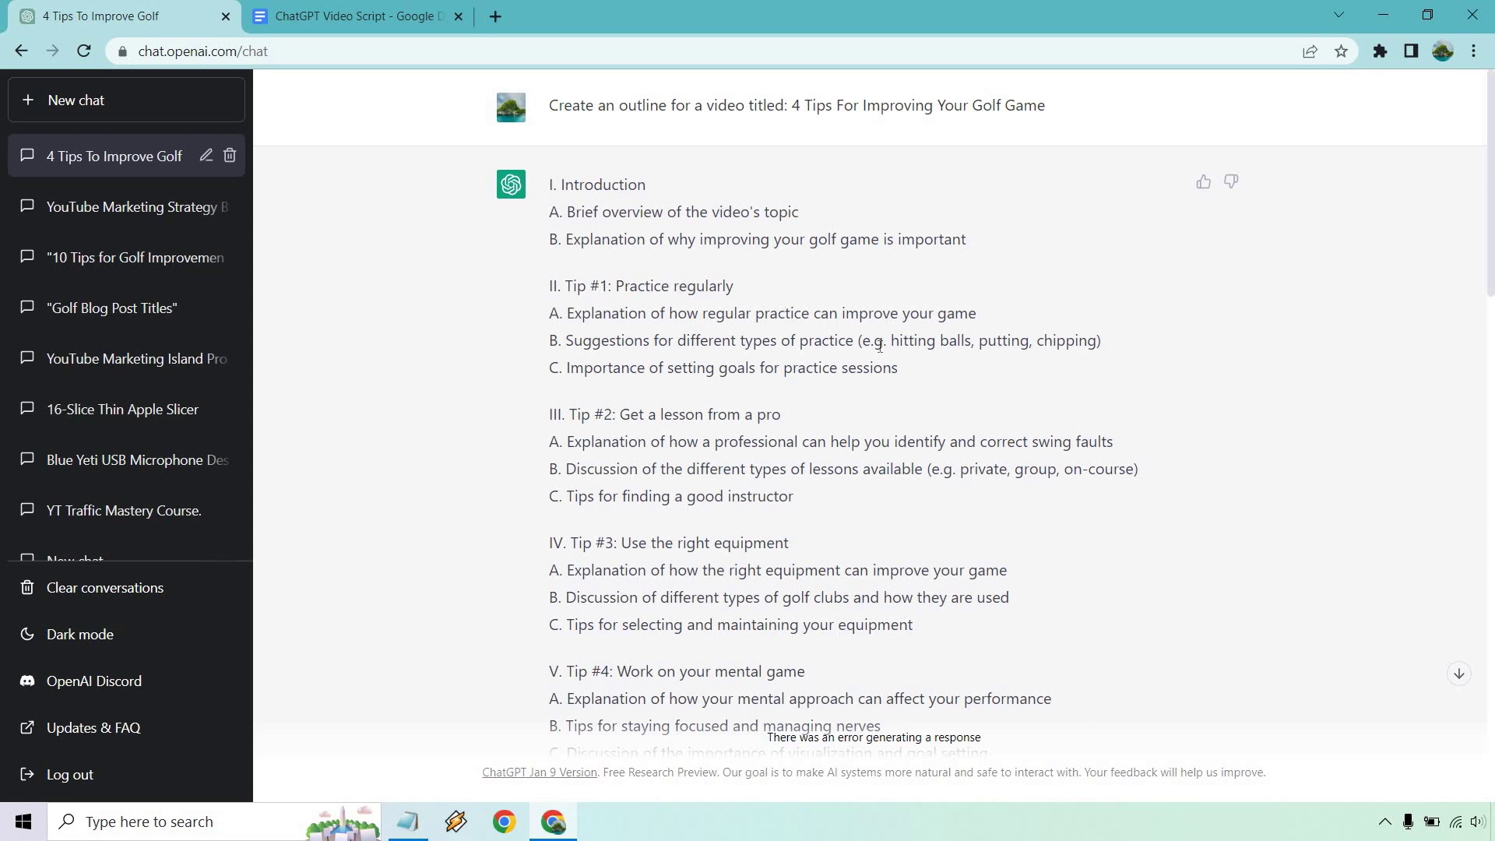
drag(903, 369, 566, 362)
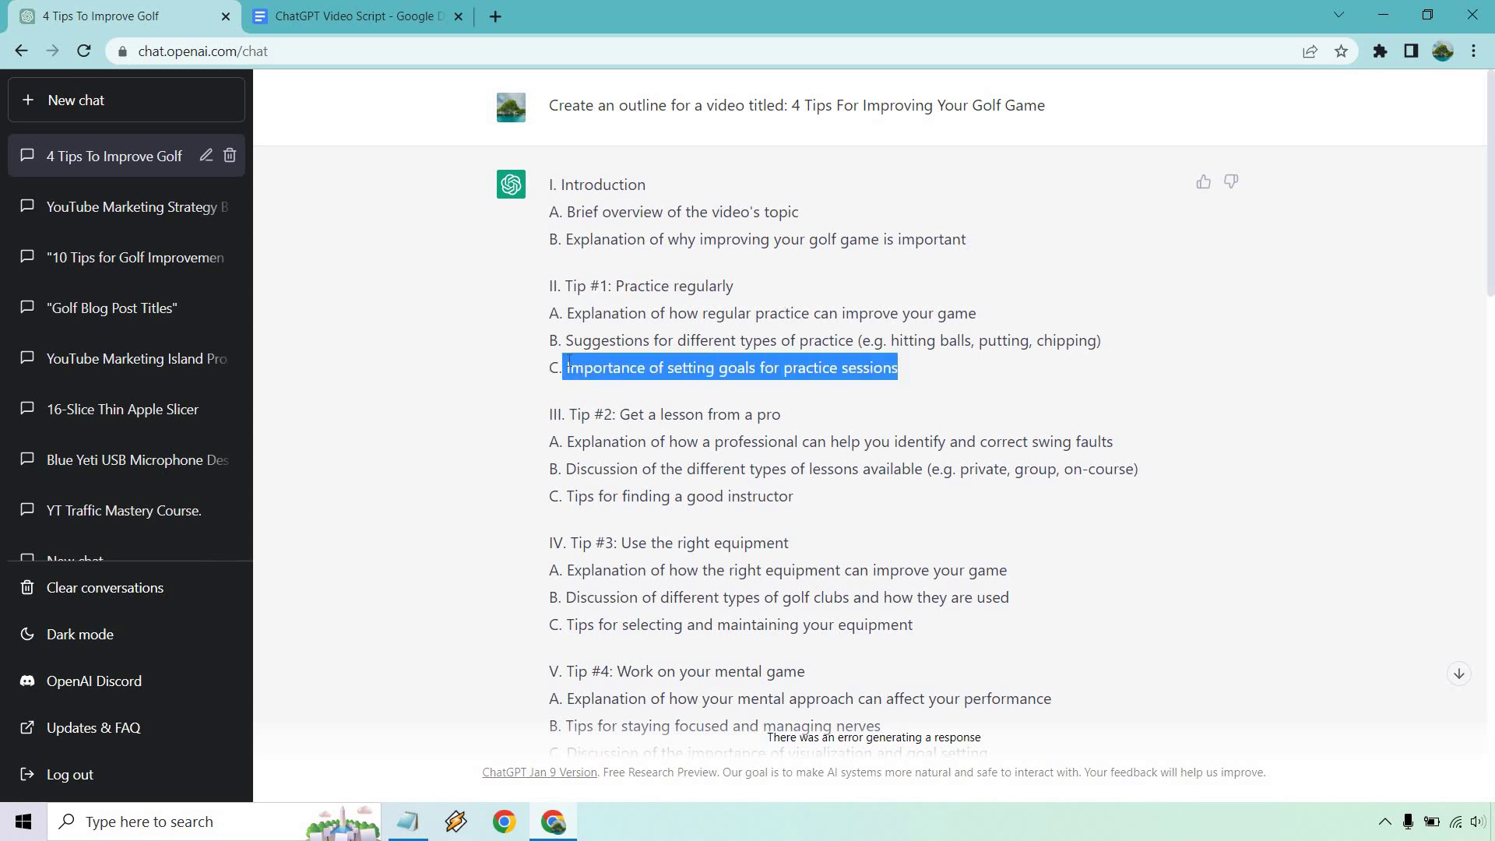
click(614, 338)
scroll(720, 257, down, 3)
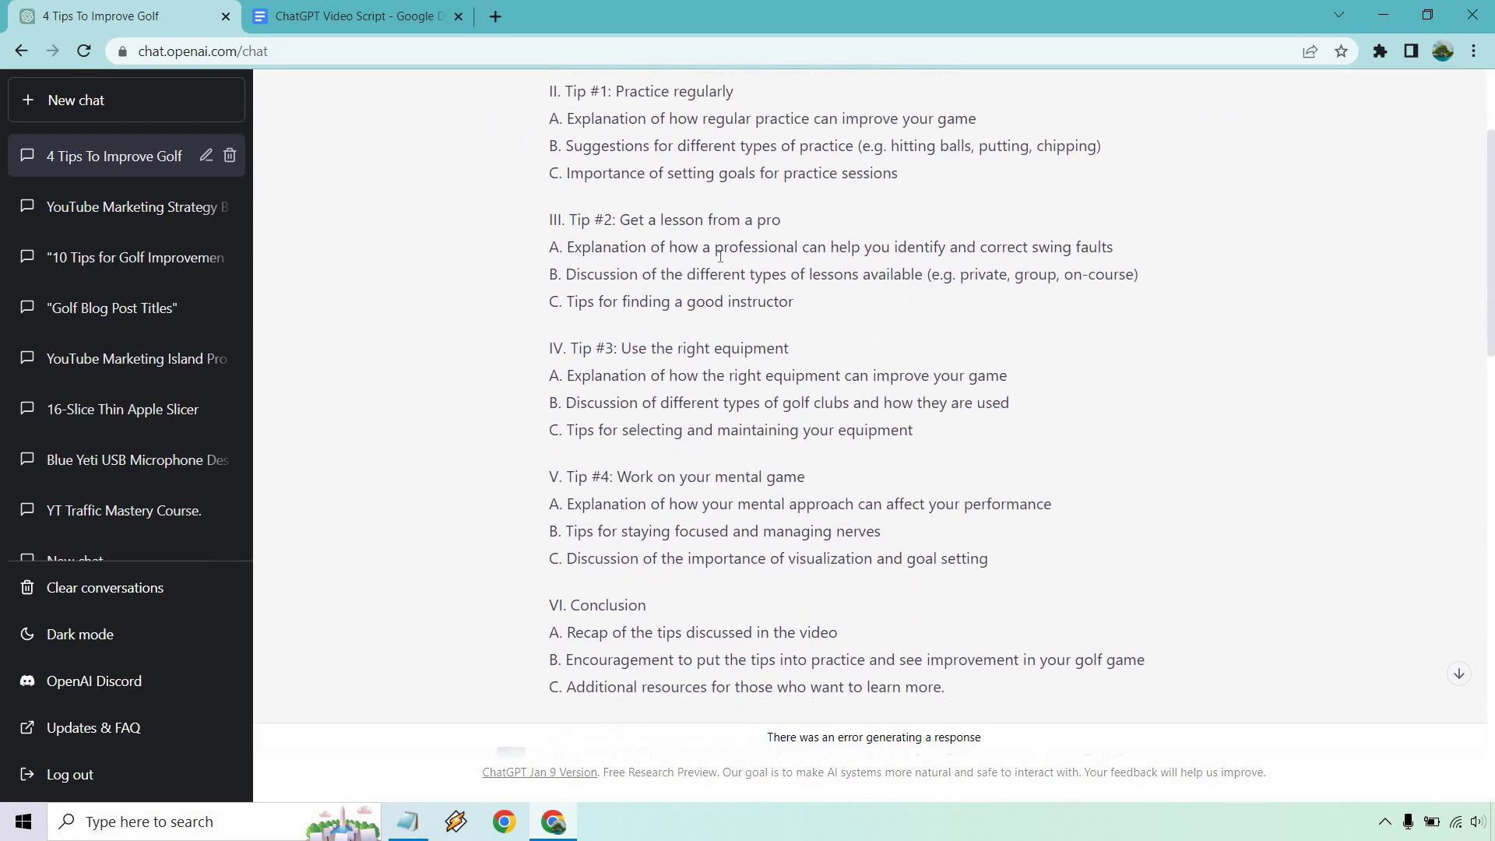
scroll(752, 235, up, 3)
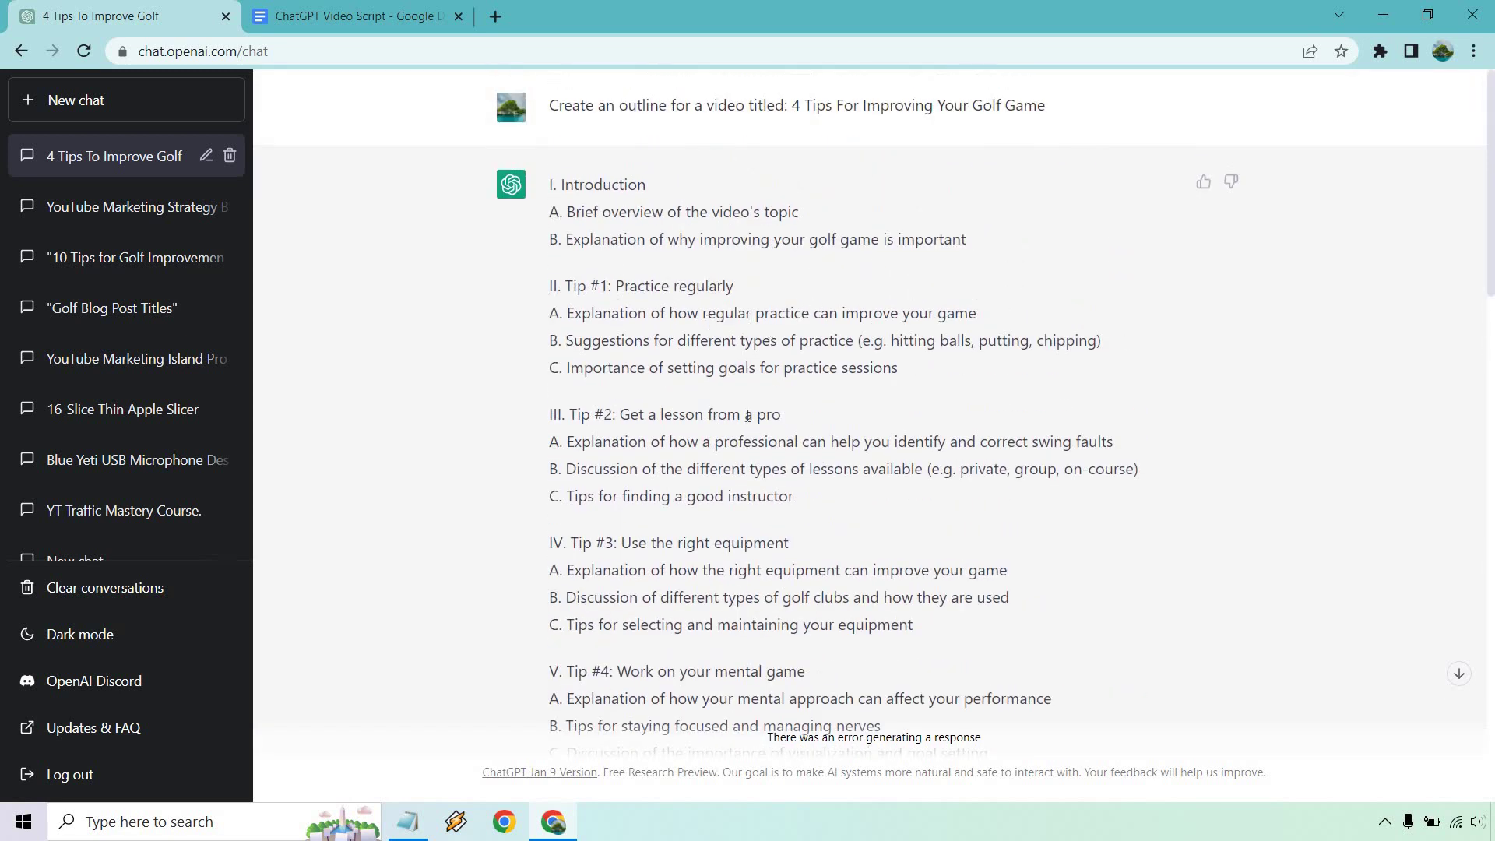
scroll(751, 420, down, 5)
scroll(993, 413, down, 10)
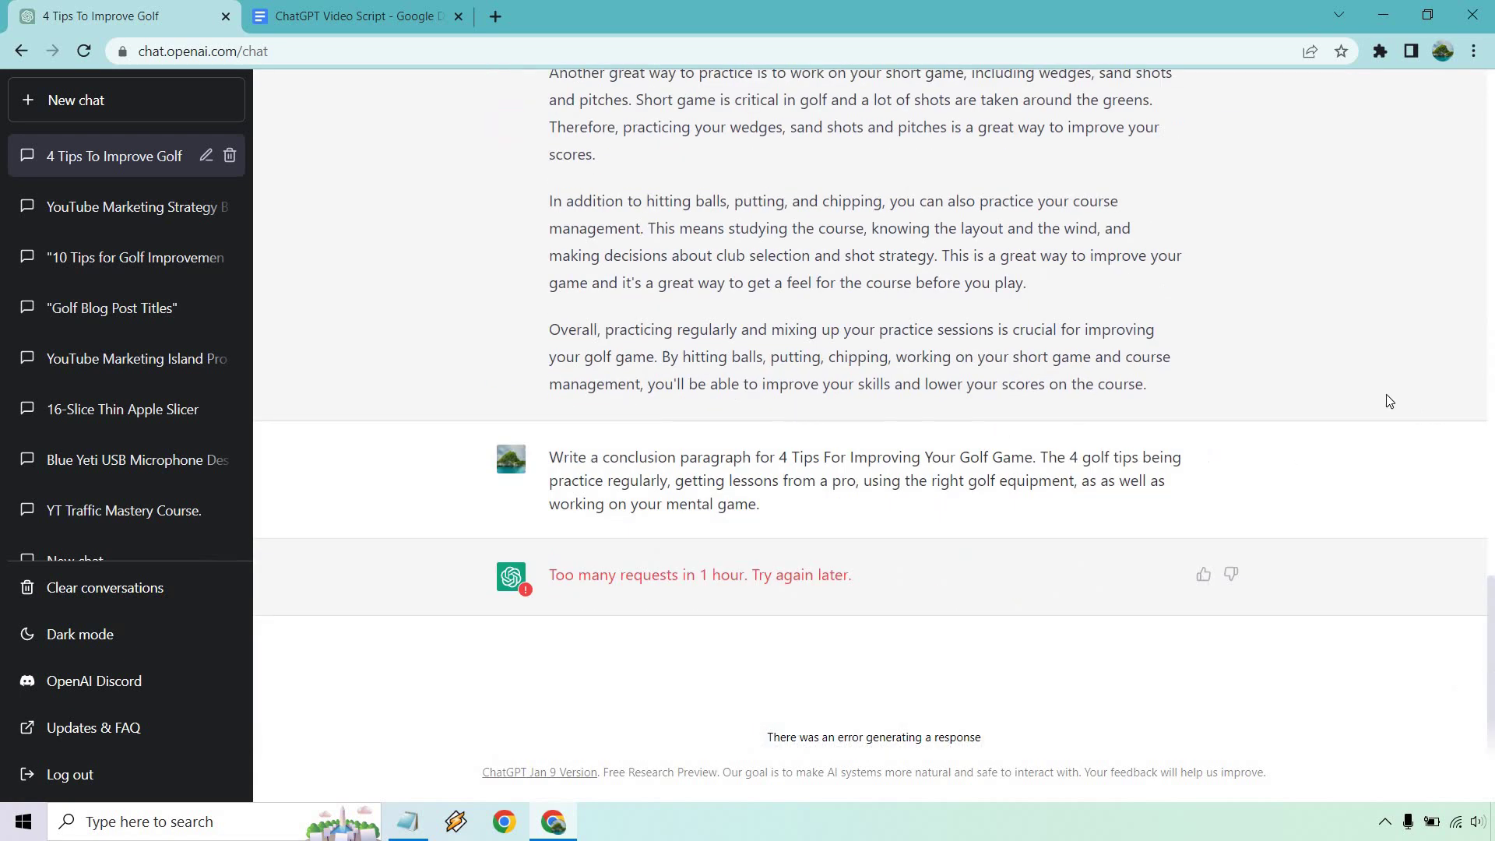